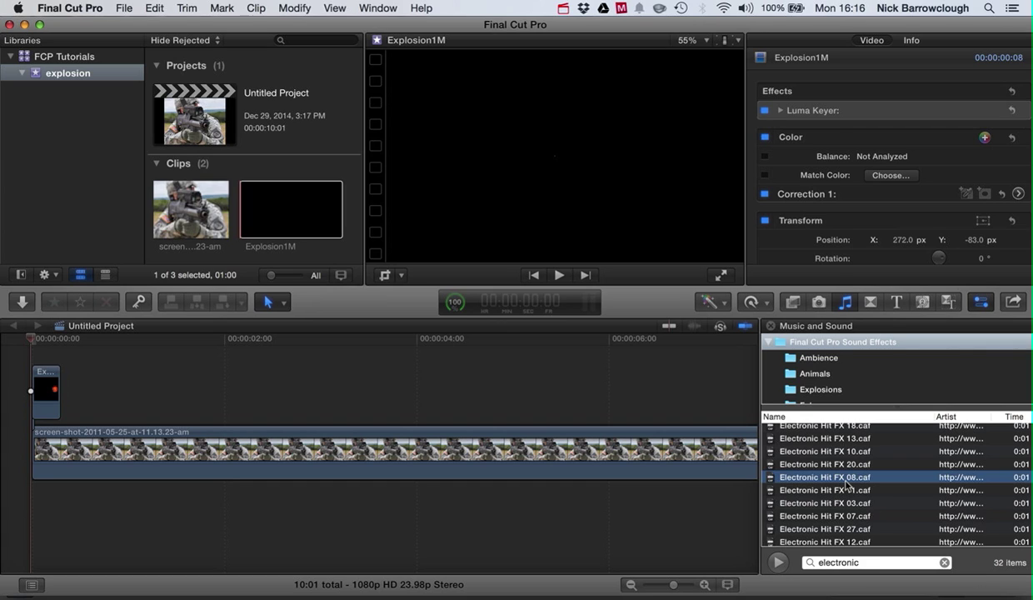
Preview Electronic Hit FX 08.caf twice, then drag it out toward App Exposé
click(779, 565)
click(779, 564)
drag(836, 479, 750, 596)
drag(749, 596, 863, 450)
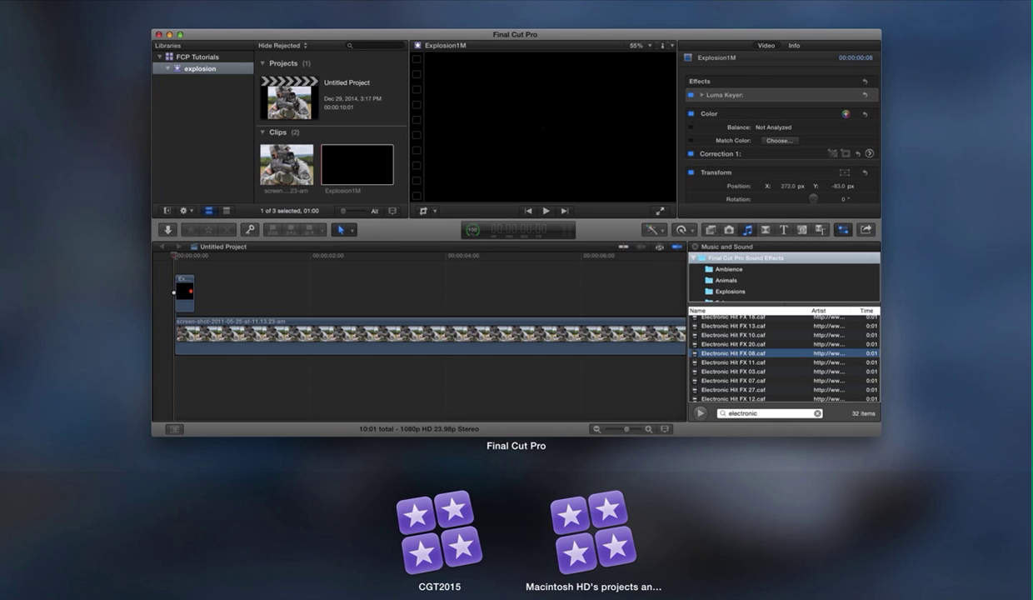
Drop the sound into Untitled 2, collapse Circular 9 copy, and show the audio timeline
key(Tab)
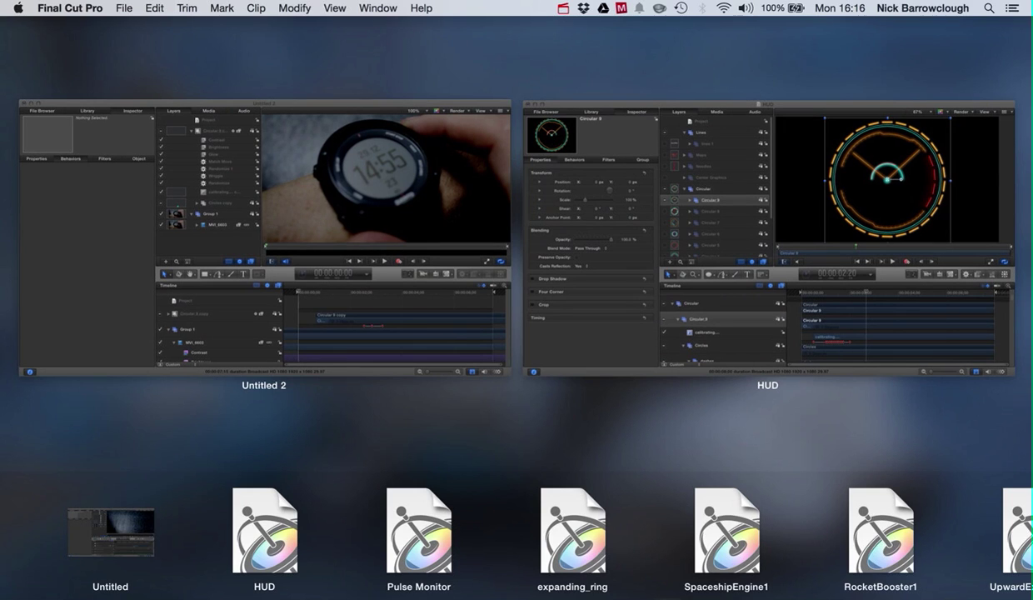
drag(643, 575, 391, 60)
click(355, 86)
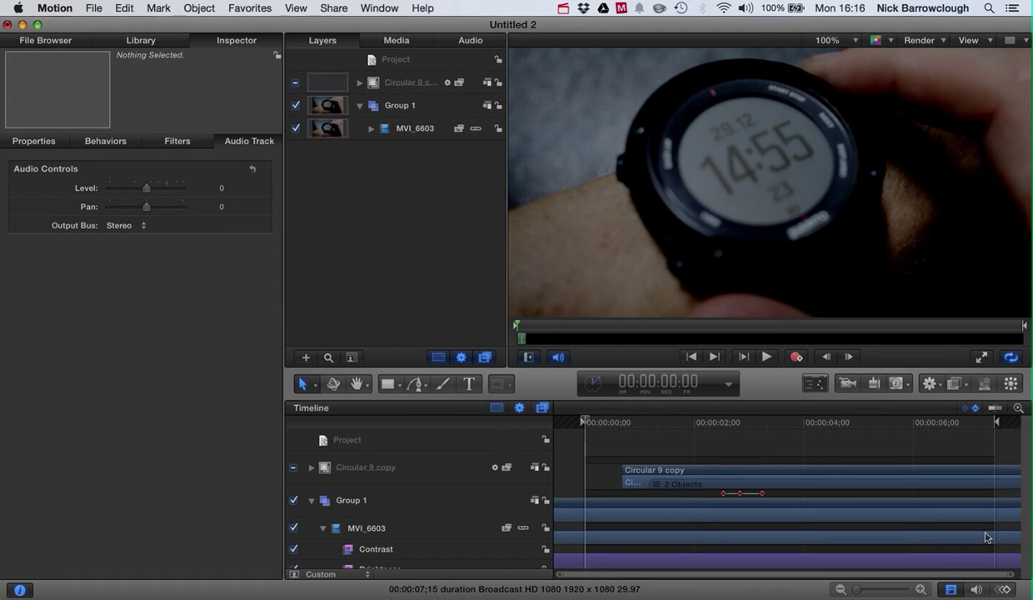
click(977, 589)
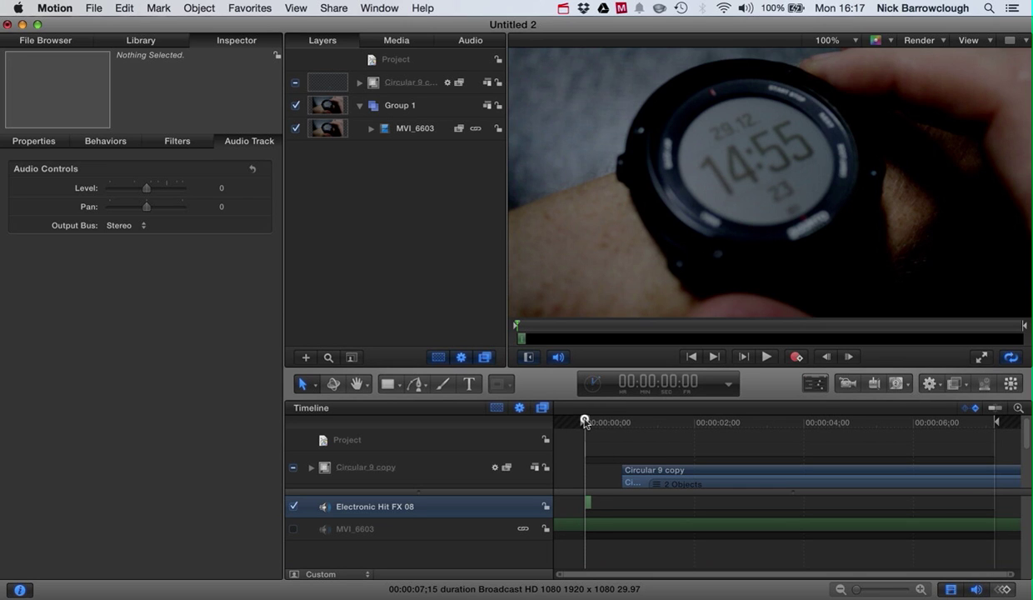
Move the hit sound to start at 00:00:00:20 and play back to check sync
drag(585, 422, 621, 421)
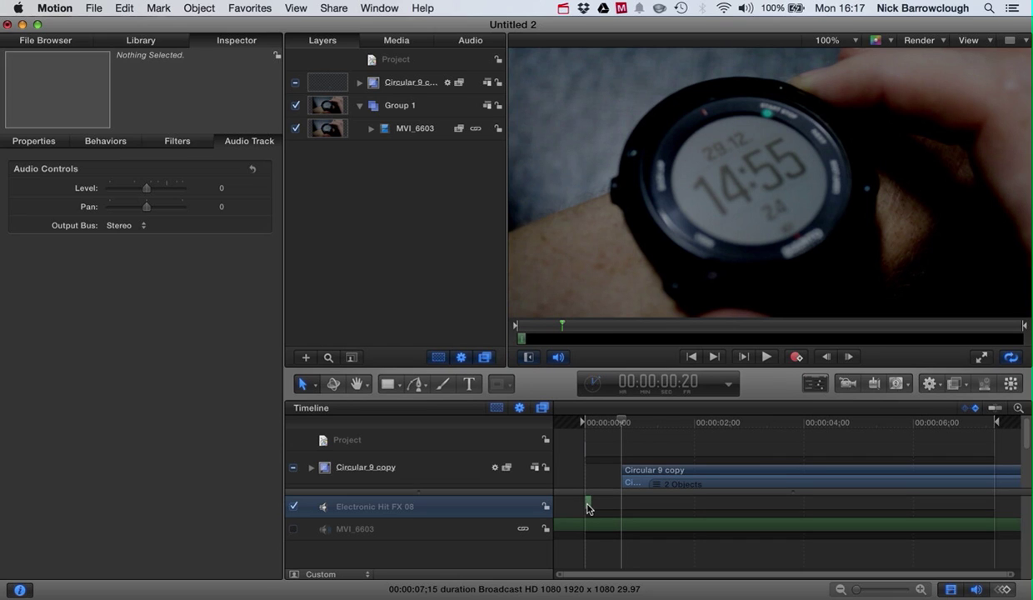
drag(588, 506, 626, 506)
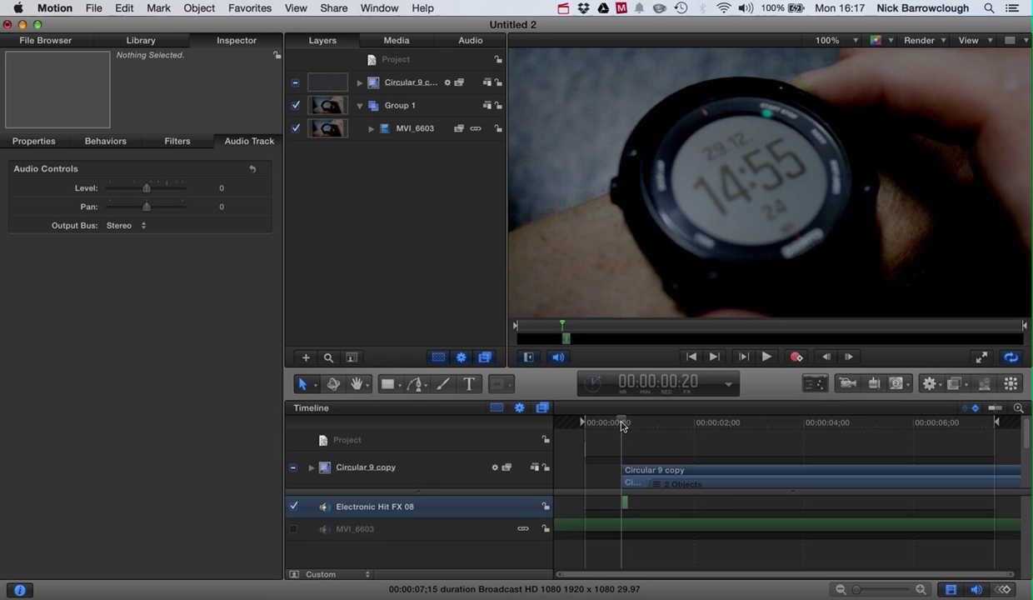
drag(621, 421, 588, 421)
click(766, 357)
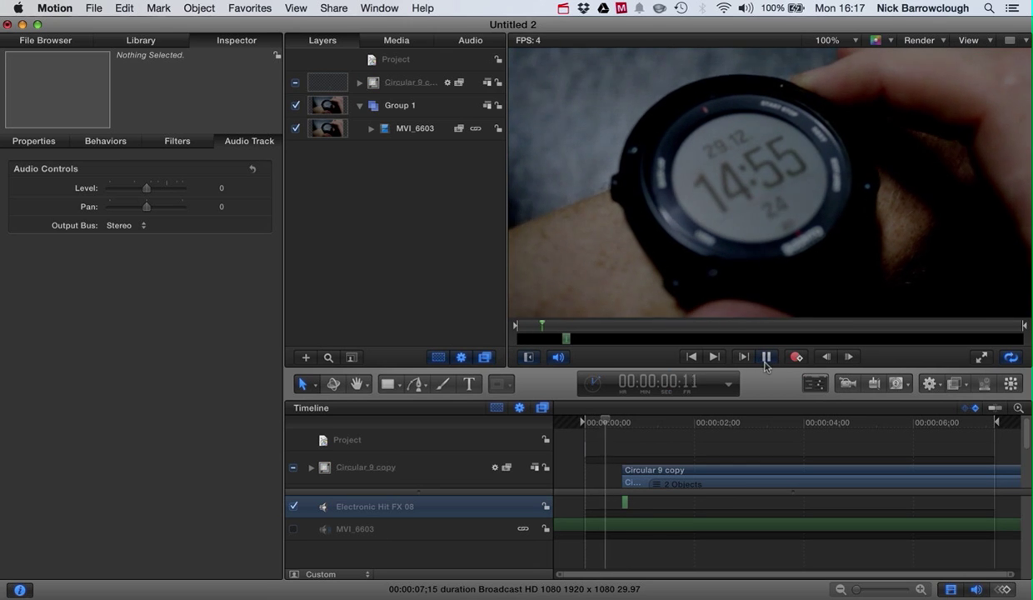
click(765, 356)
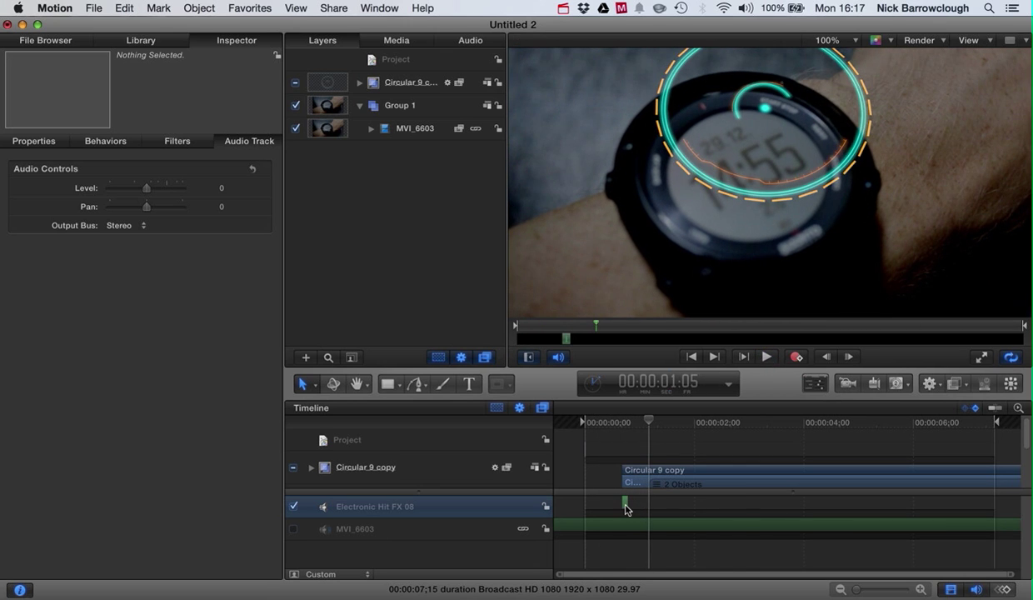
Nudge the hit sound slightly earlier and replay from near the start
drag(626, 510, 622, 501)
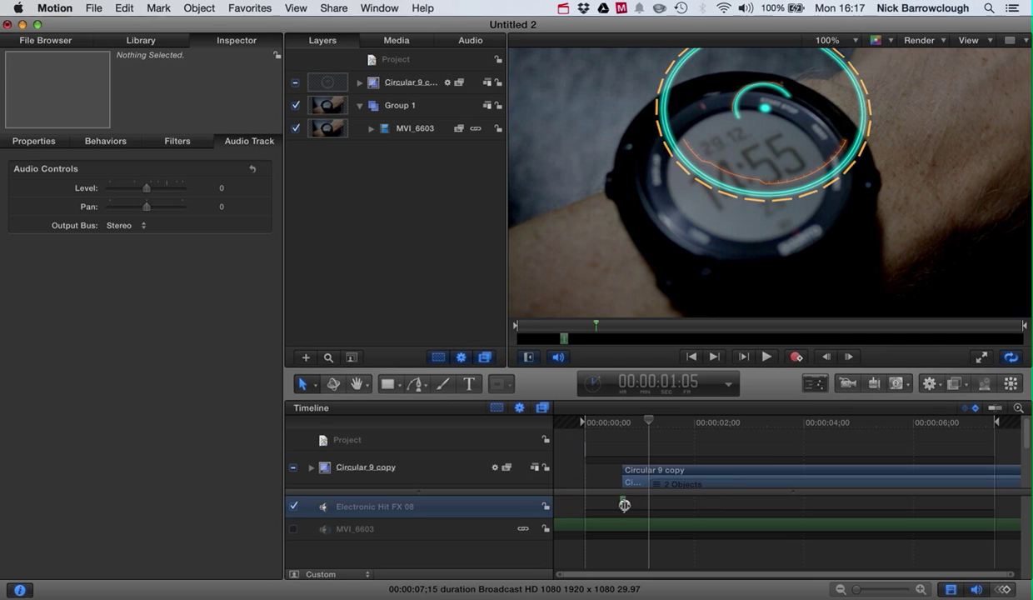
click(631, 422)
click(611, 421)
click(766, 356)
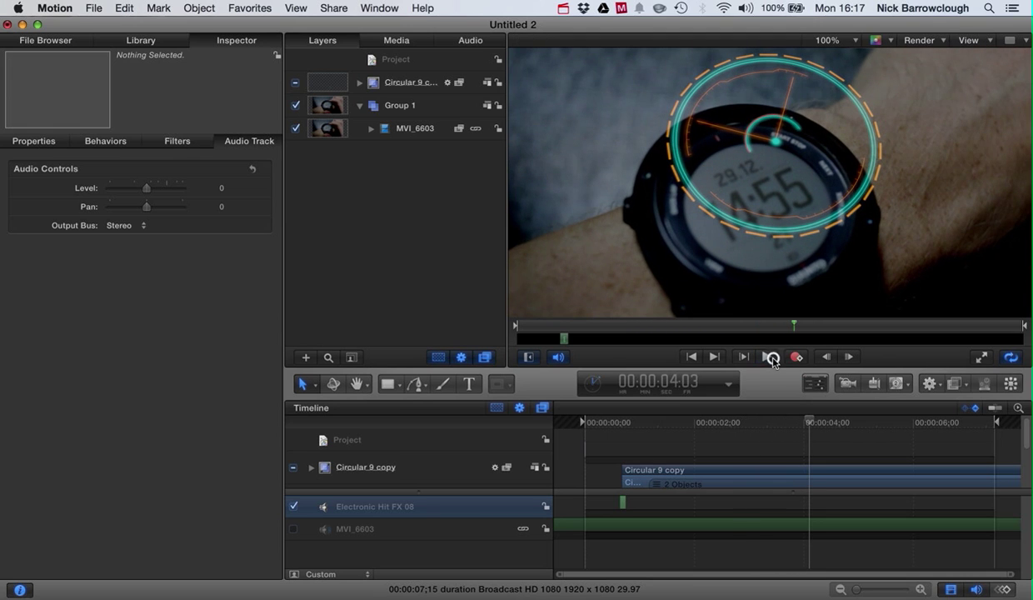
Add a second Electronic Hit FX 08 from the Media list, aligned near 00:00:03:19
click(766, 356)
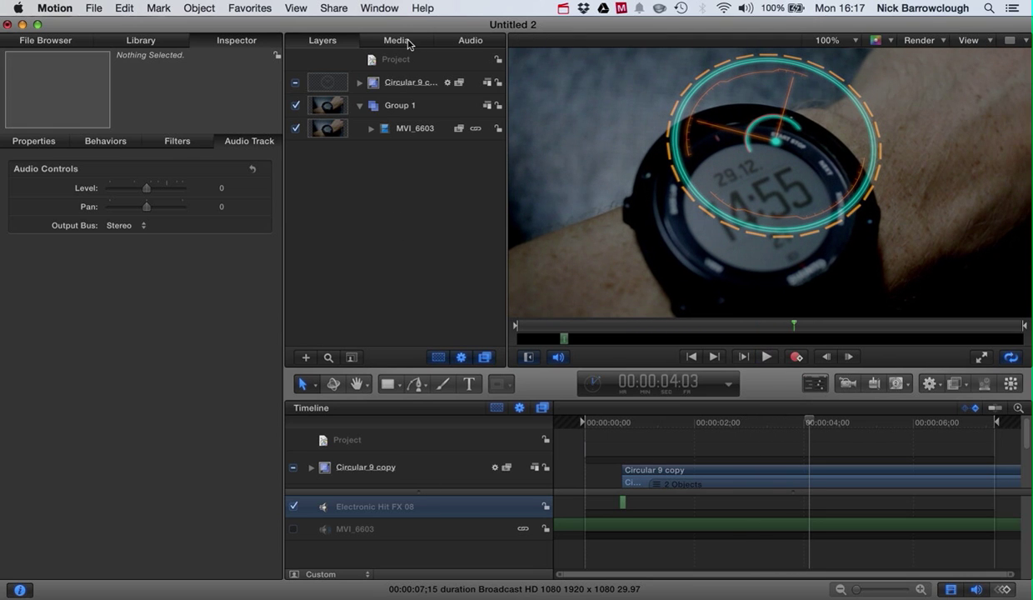
click(398, 41)
click(348, 74)
drag(323, 76, 814, 510)
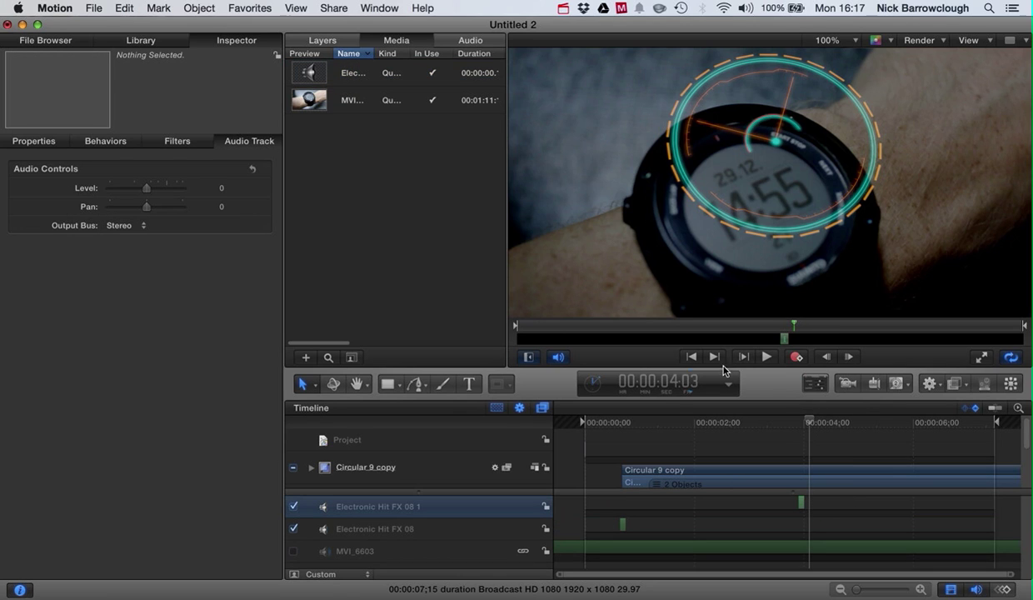
mouse_move(793, 422)
mouse_down()
mouse_move(750, 423)
mouse_move(782, 419)
mouse_up()
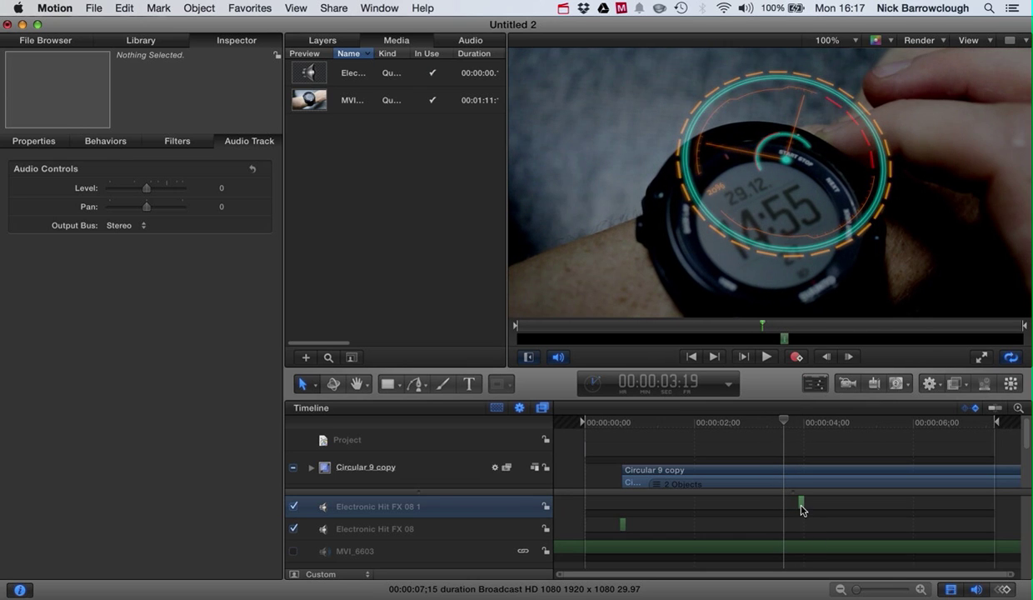
drag(799, 503, 784, 505)
Play back to check the second hit, then add a third at 00:00:06:23
drag(762, 408, 517, 420)
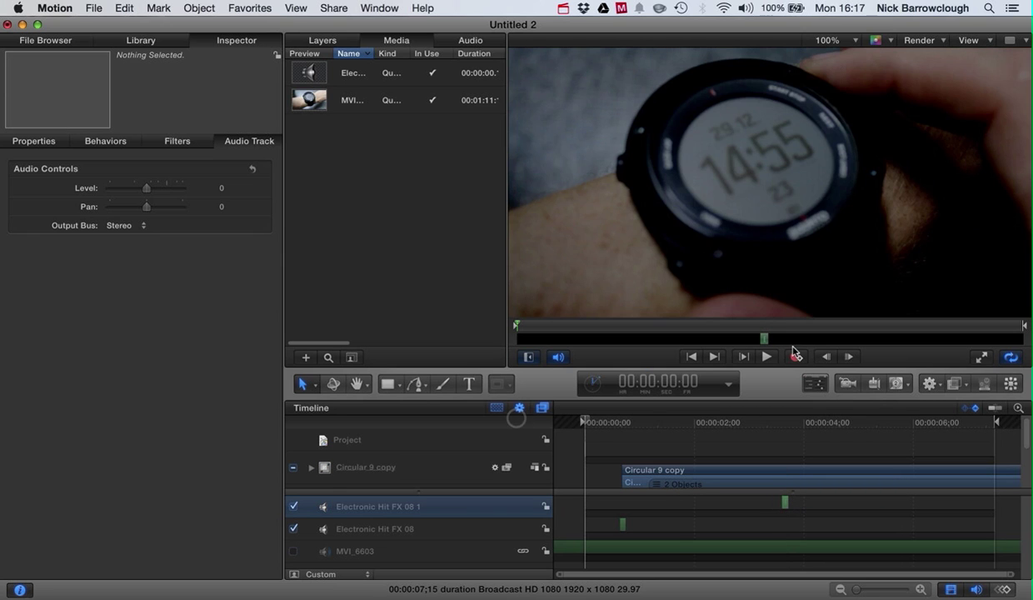
click(769, 358)
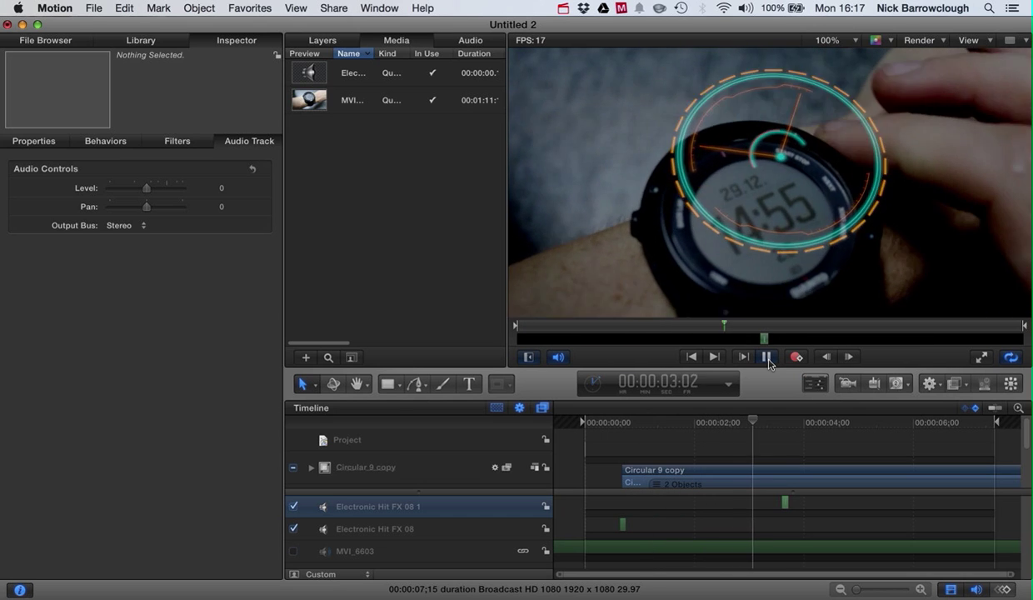
click(767, 357)
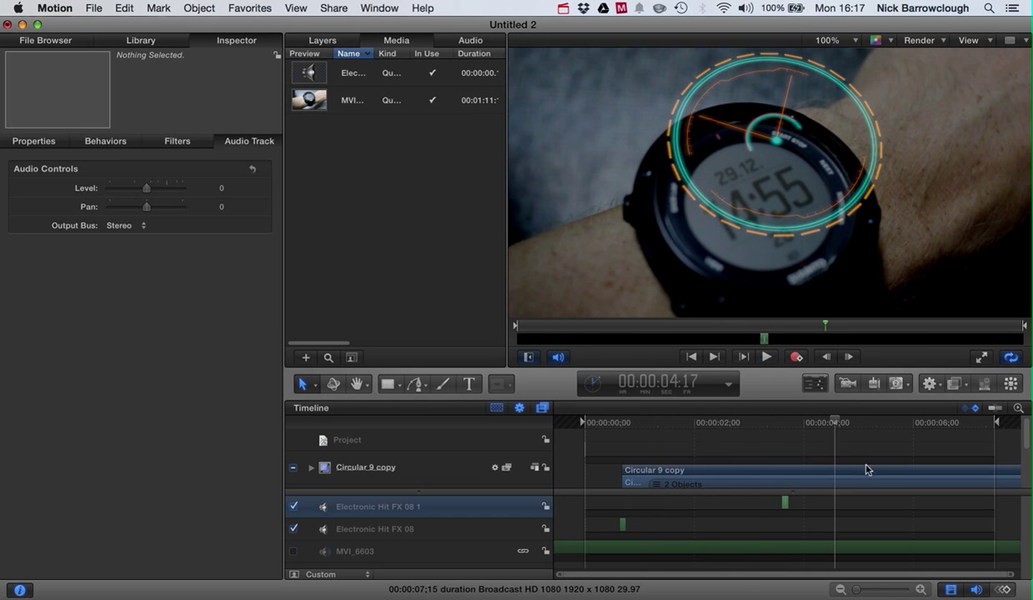
drag(834, 423, 957, 419)
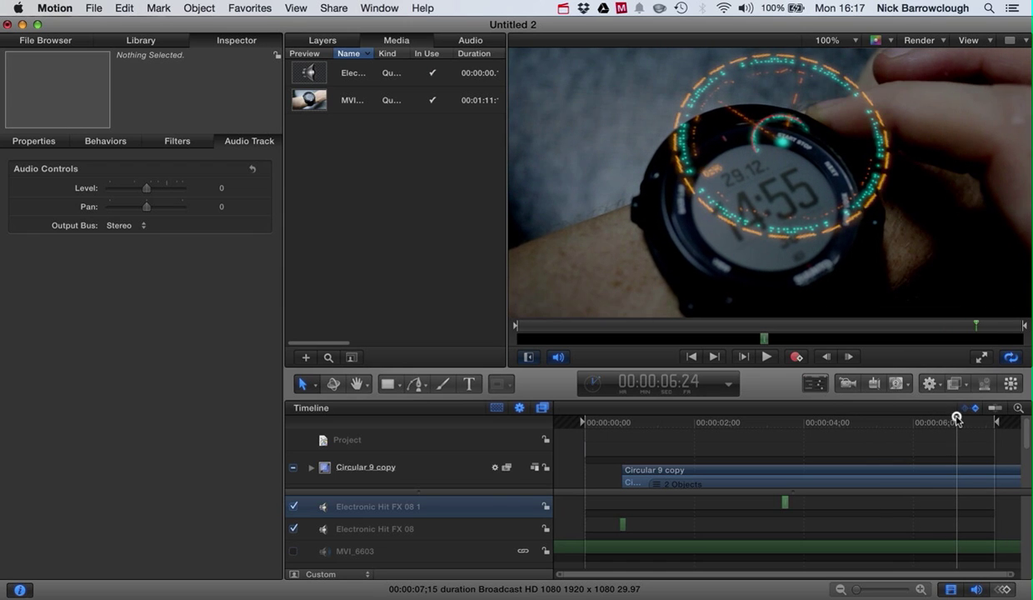
drag(311, 73, 958, 503)
Return to the project start and switch the timeline back to the video layers
key(Home)
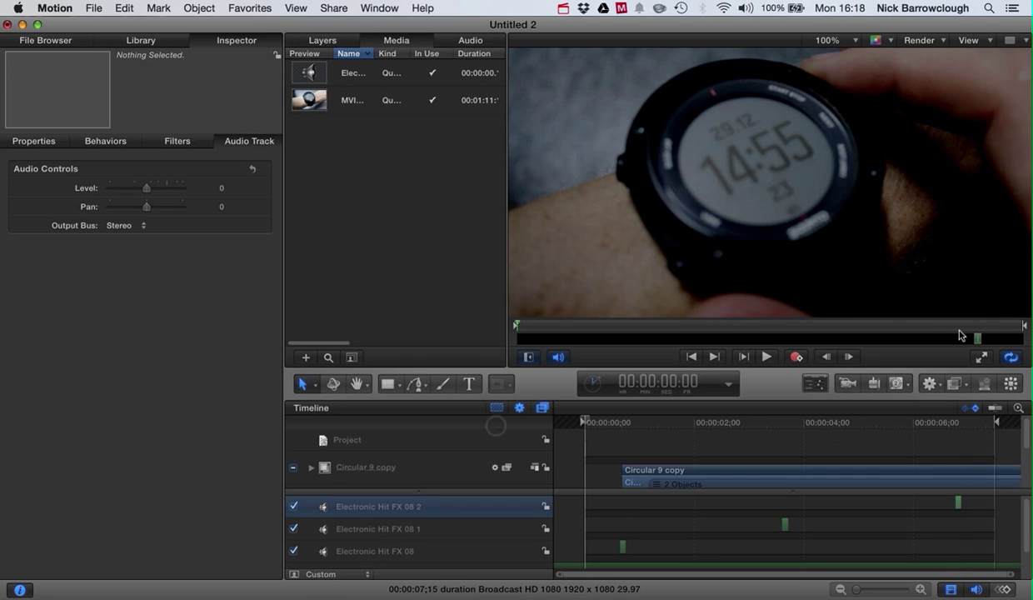
click(977, 589)
click(979, 592)
click(979, 592)
click(979, 592)
click(978, 592)
click(979, 592)
click(980, 591)
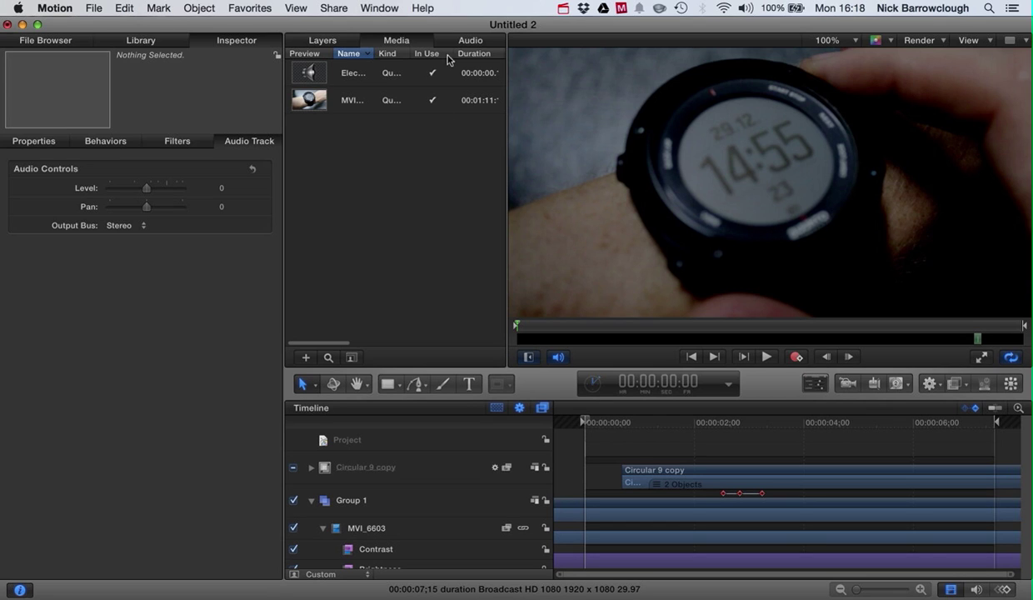
In the Audio mixer, uncheck the MVI_6603 track to mute its own audio
click(470, 40)
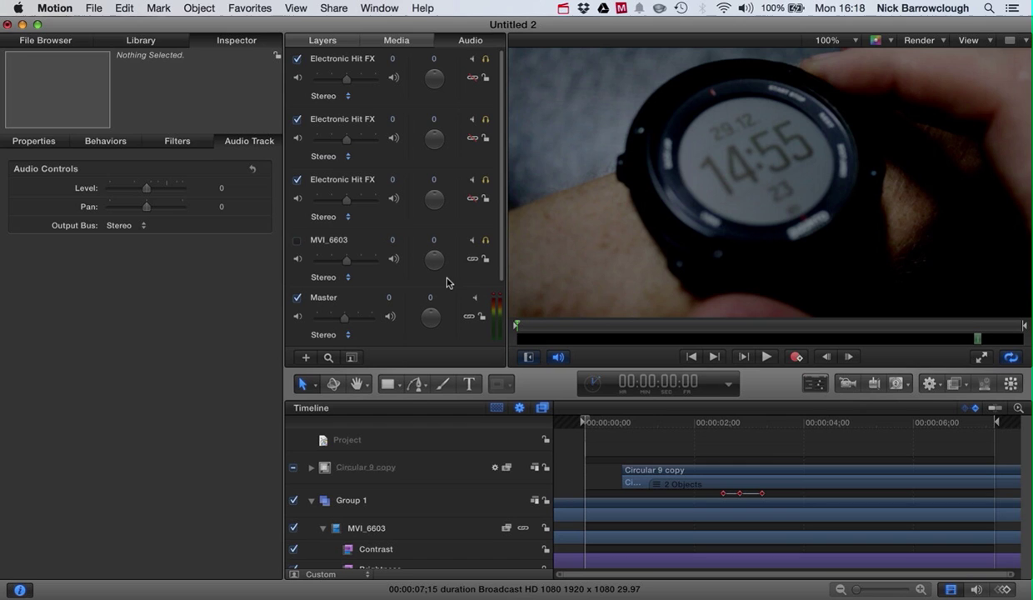
scroll(447, 283, down, 2)
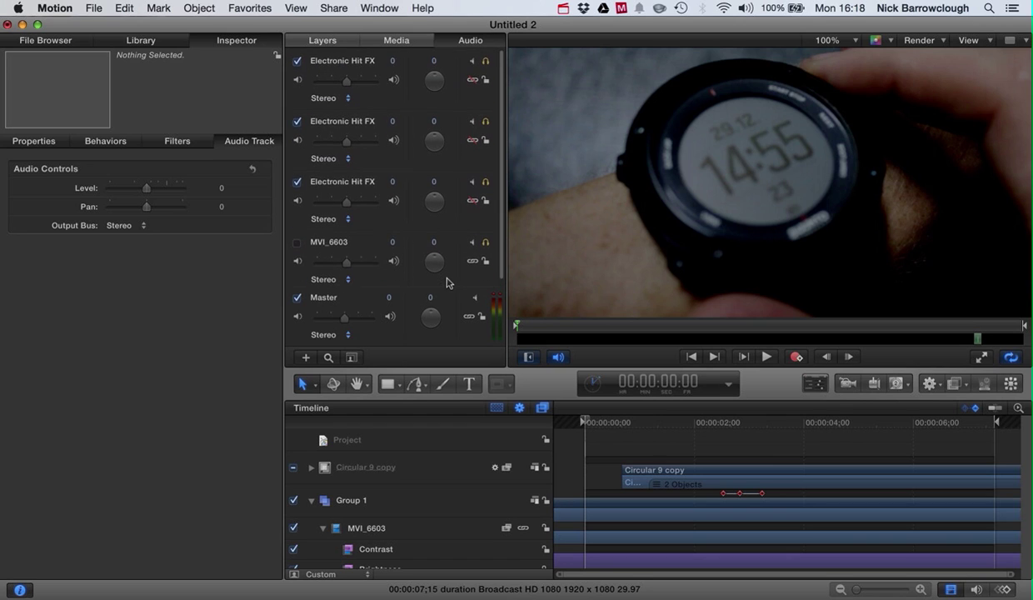
click(297, 239)
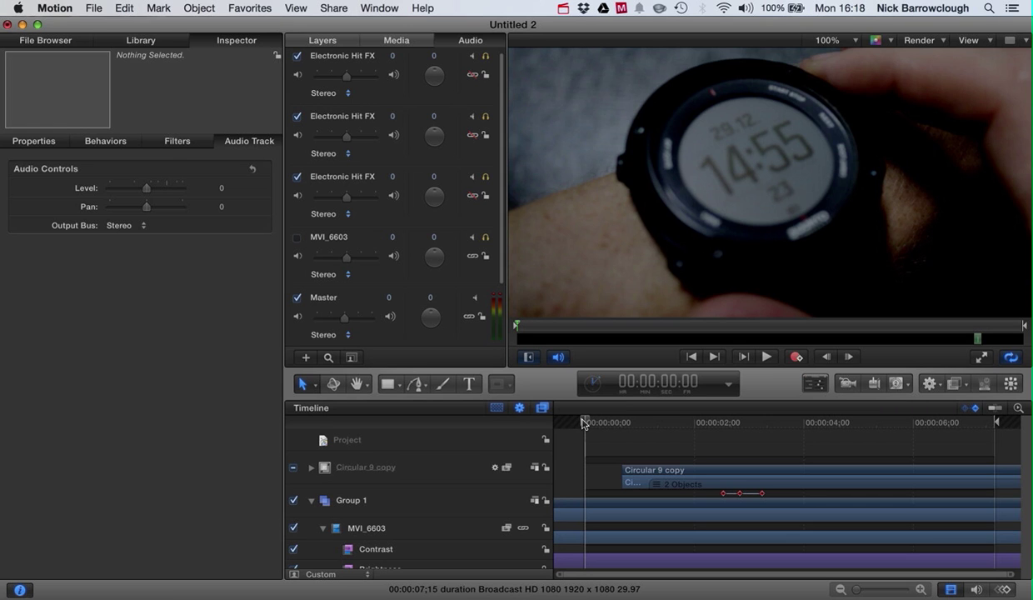
Play to 00:00:03:21, step back to 00:00:03:20, and switch off Circular 9 copy
click(767, 355)
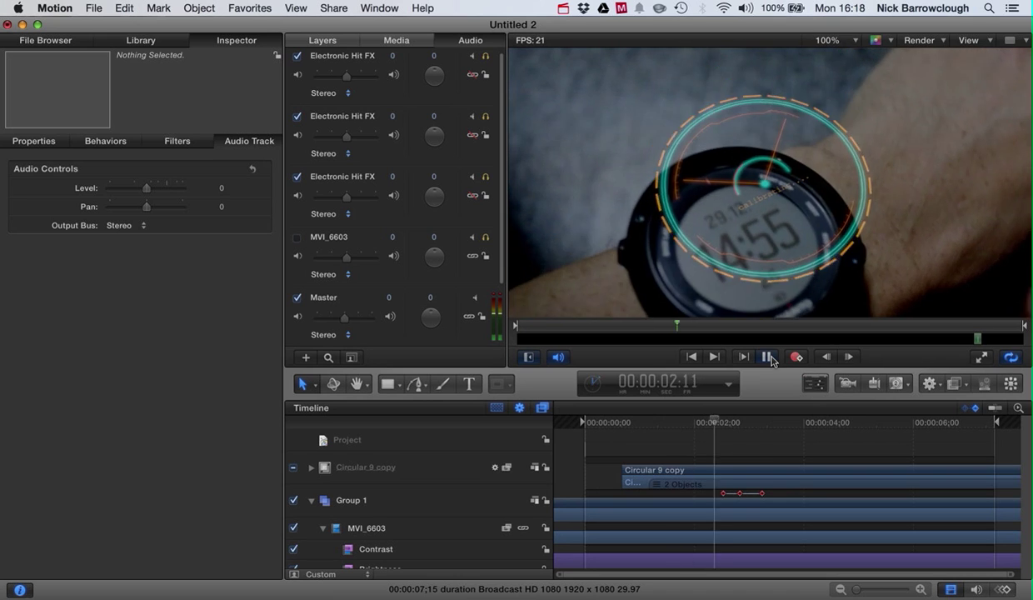
click(768, 357)
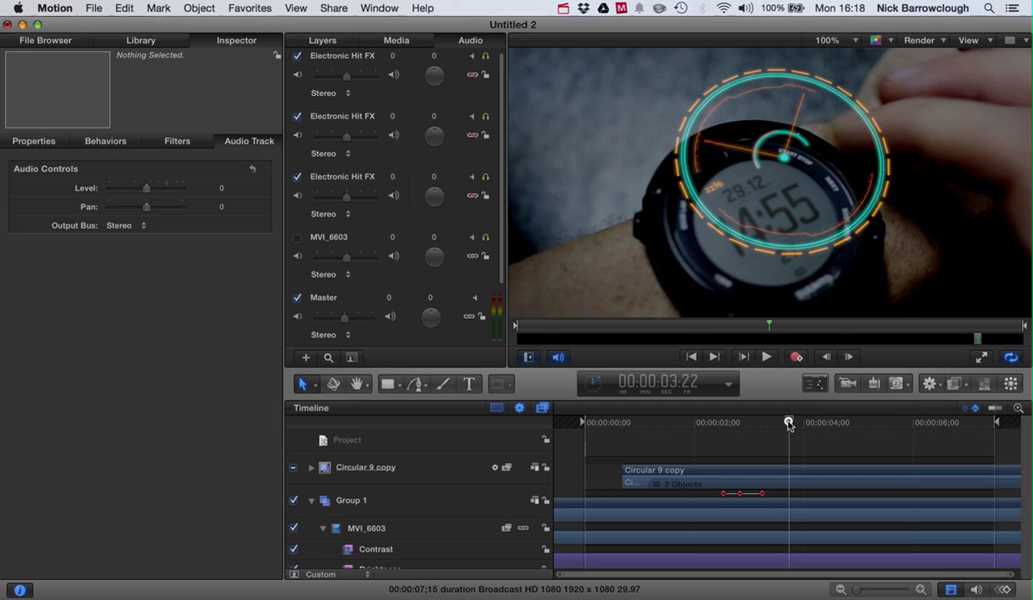
drag(789, 424, 787, 423)
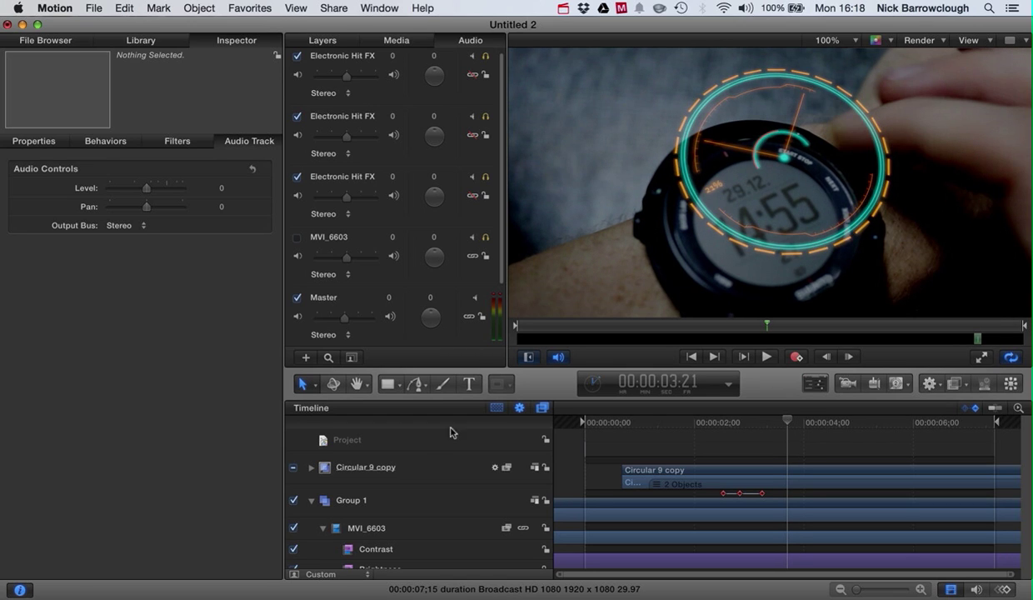
click(294, 469)
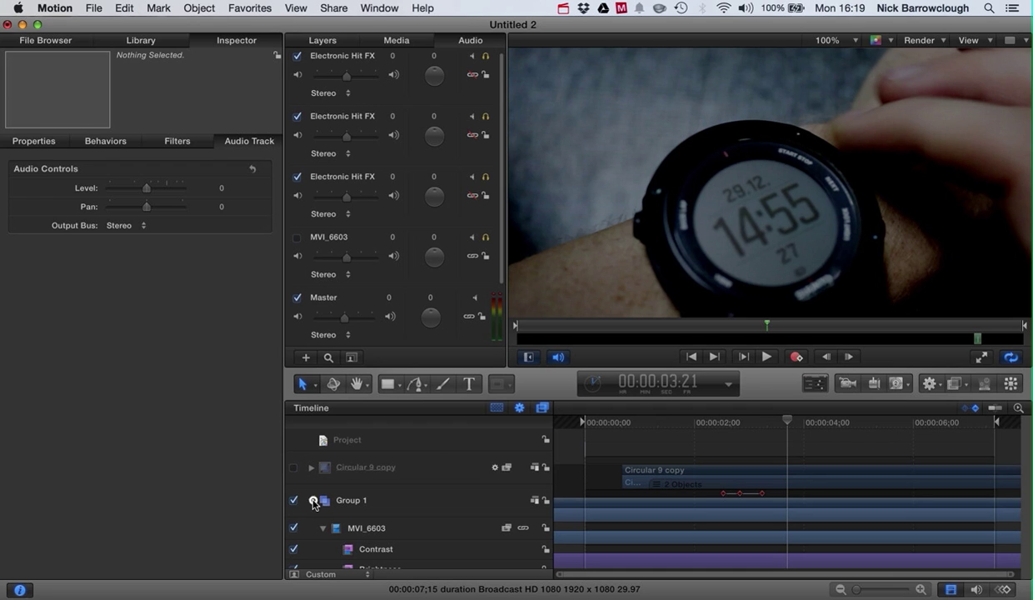
Collapse Group 1 and set Circular 9 copy's out point at 00:00:03:21
click(310, 501)
click(362, 469)
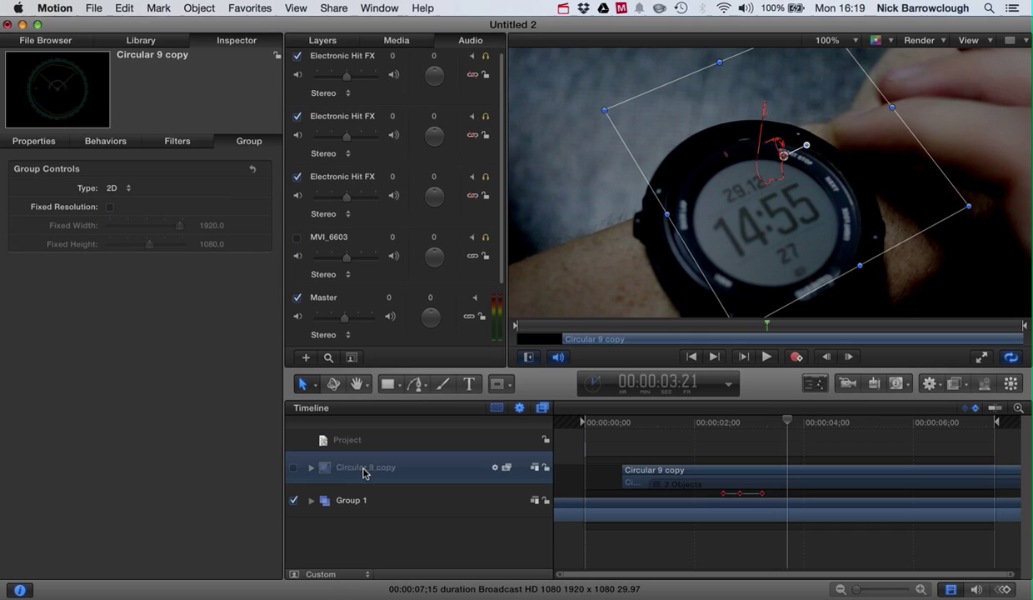
key(o)
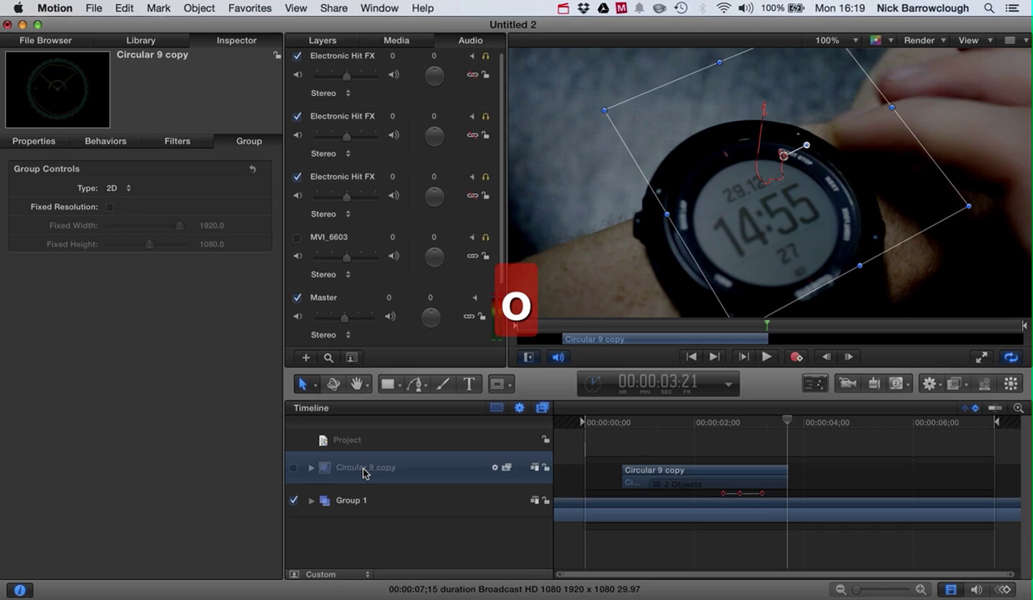
Play the footage from the start to check the overlay, then deselect it
drag(788, 422, 589, 421)
click(766, 357)
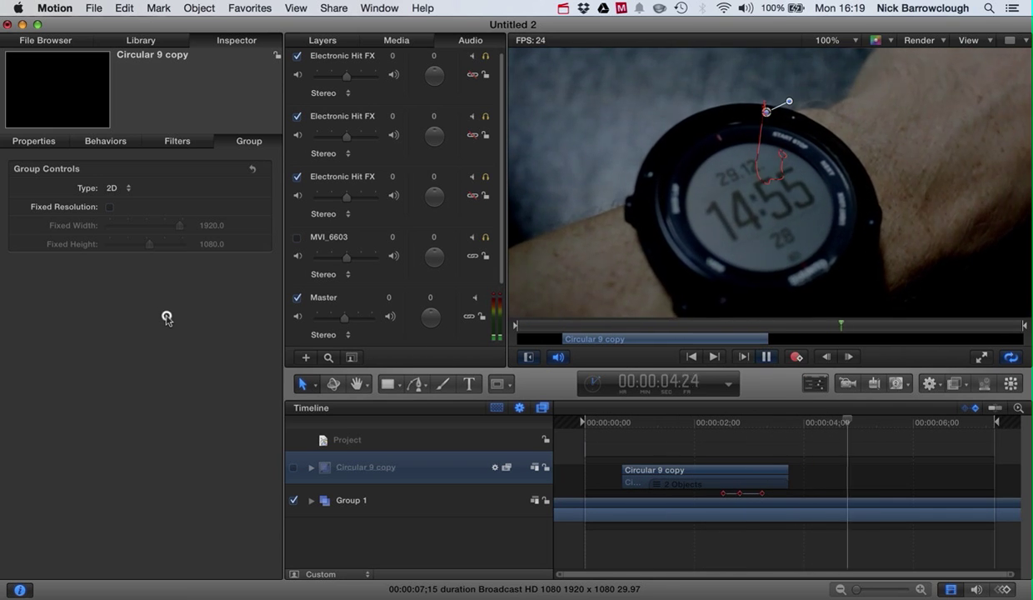
click(294, 468)
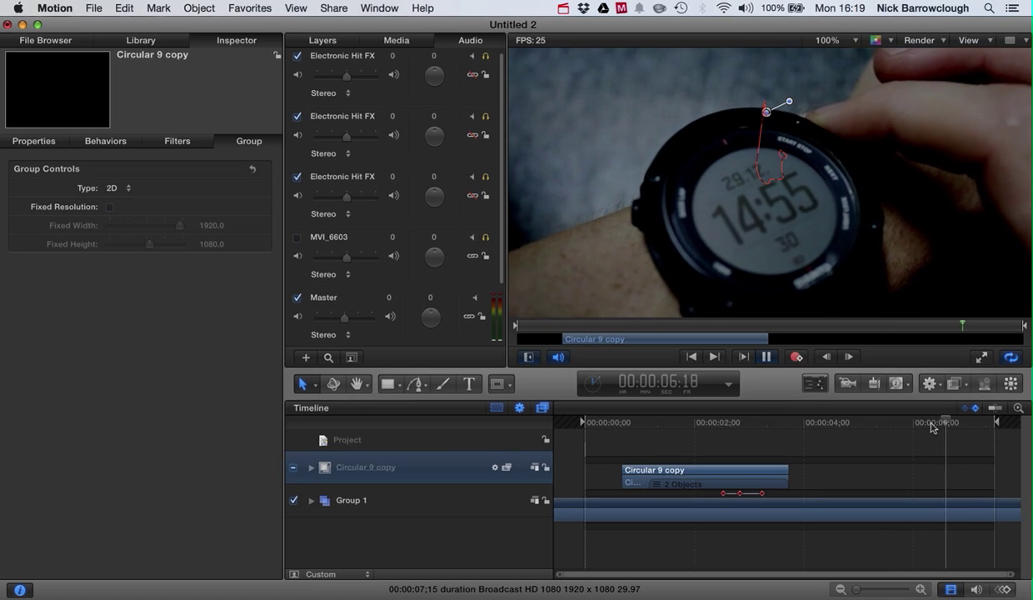
click(764, 356)
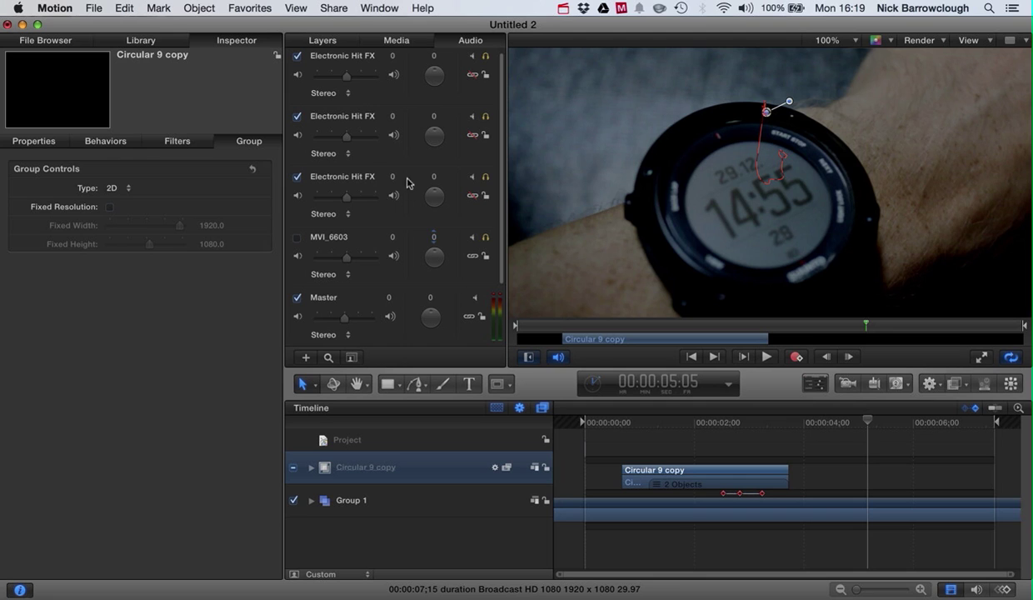
click(323, 40)
click(419, 222)
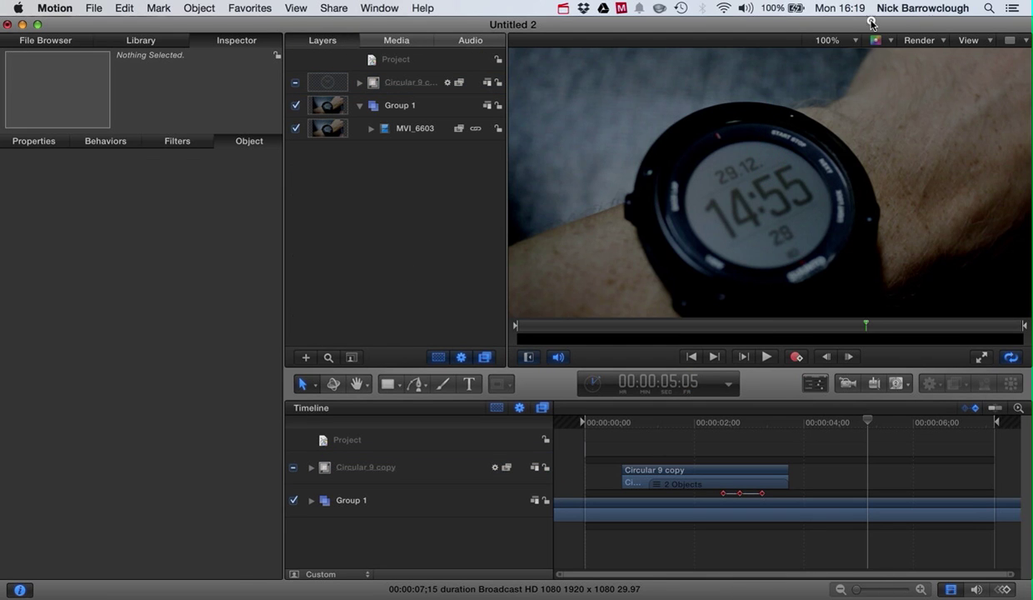
In the HUD project, hide Circular 9, enable Circular 6, and preview it
key(ctrl+Right)
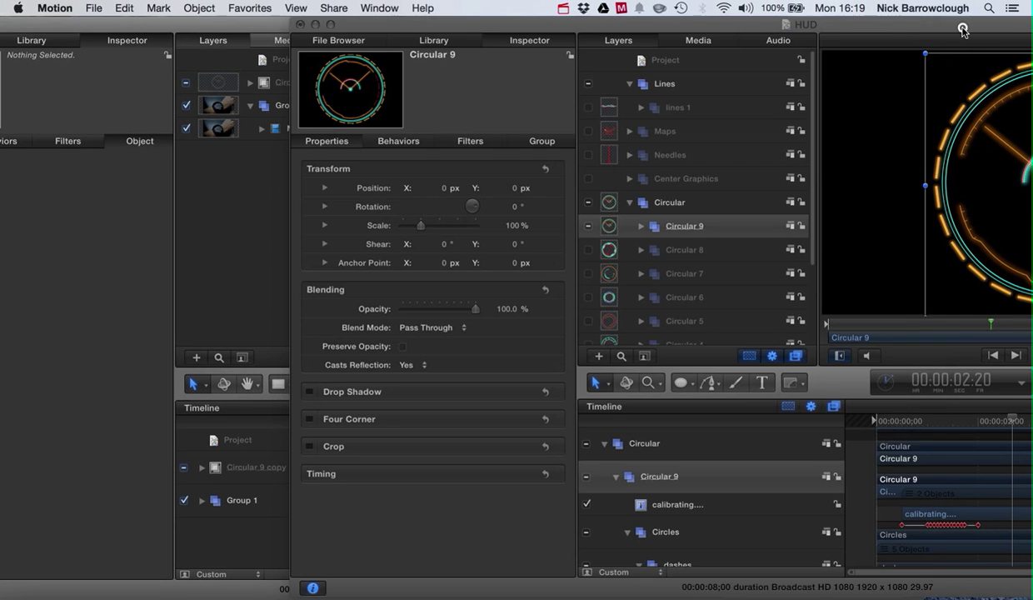
drag(962, 31, 673, 19)
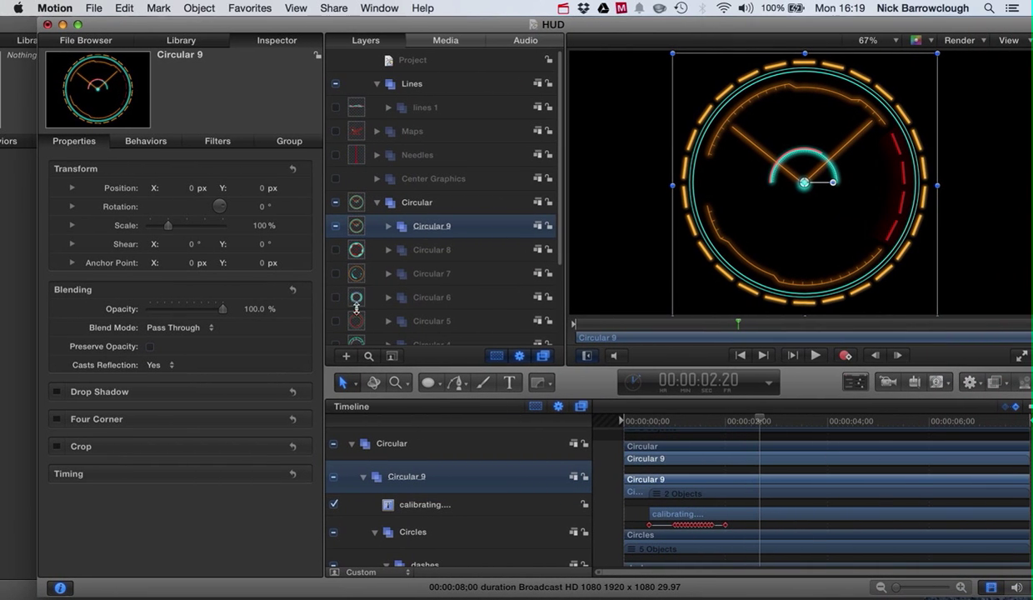
click(357, 303)
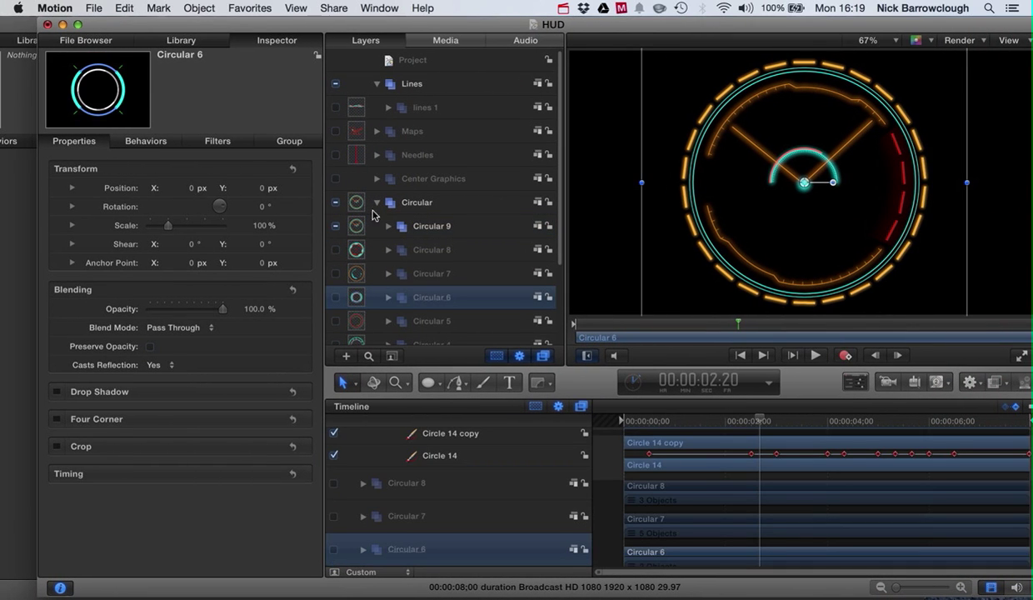
click(334, 226)
click(335, 297)
click(815, 356)
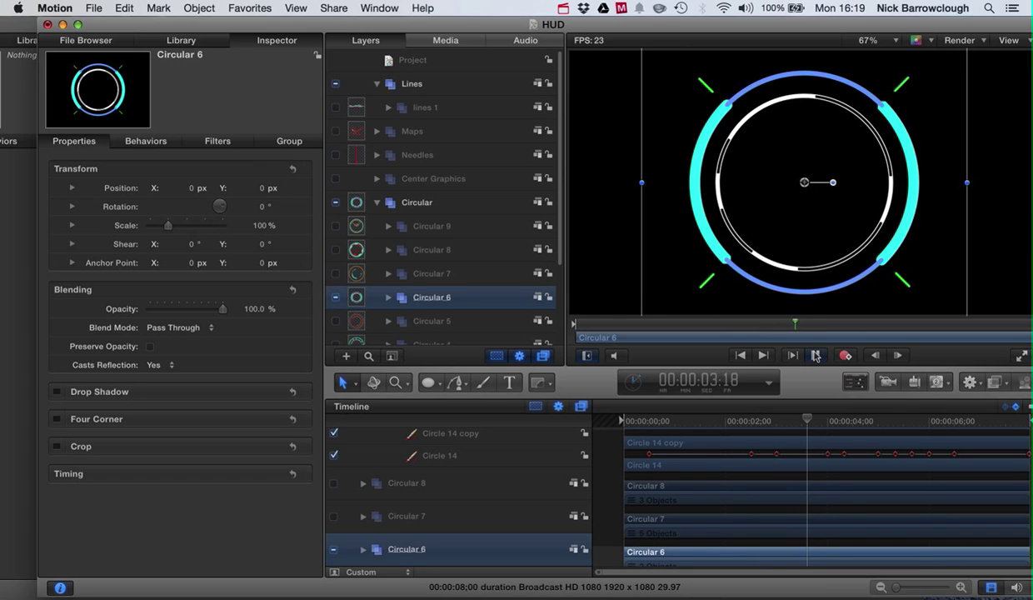
click(816, 356)
Swap Circular 6 for the Circular 5 tick ring and preview it
click(337, 299)
click(336, 321)
scroll(342, 321, down, 1)
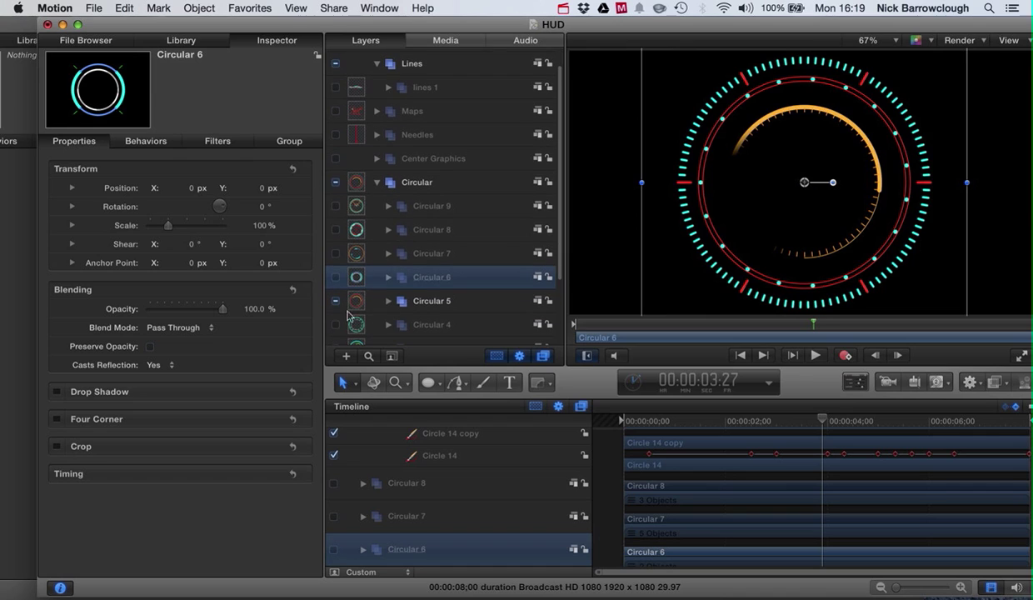
click(815, 356)
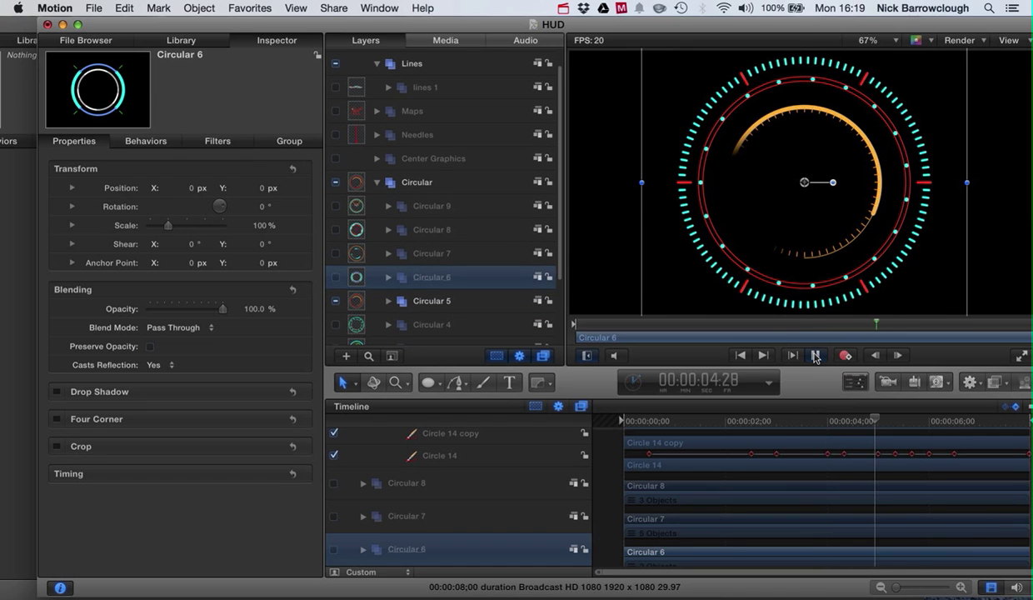
click(816, 356)
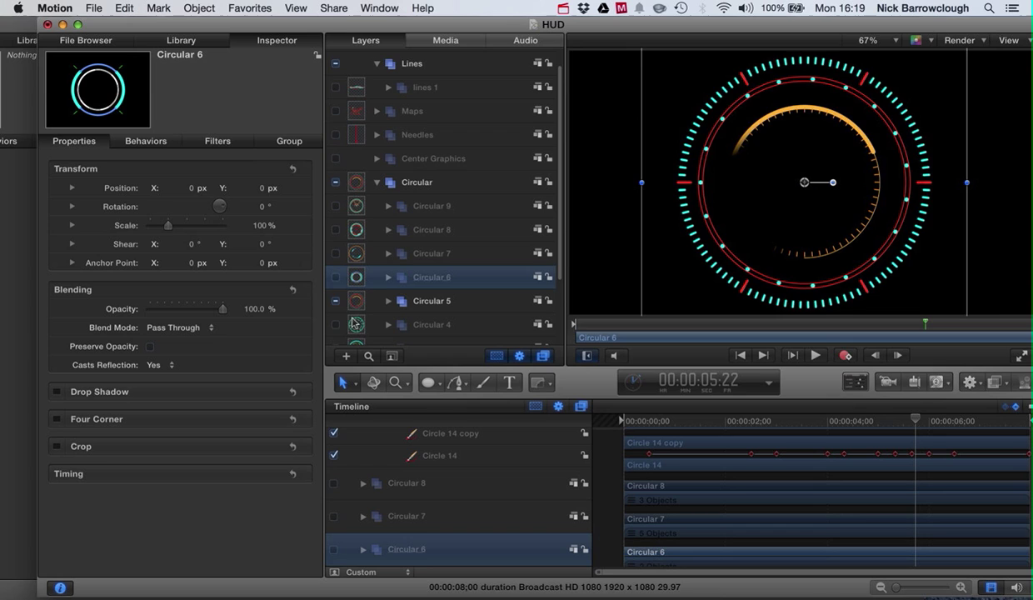
Try the Circular 4 ring, then switch to the Circular 3 atom graphic and preview
click(335, 302)
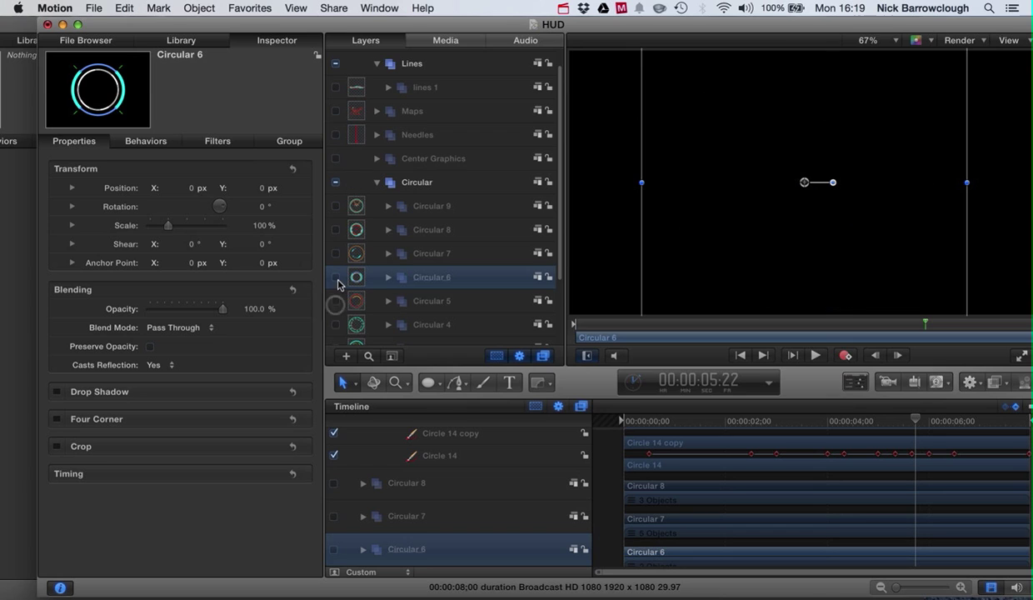
click(335, 325)
scroll(400, 296, down, 3)
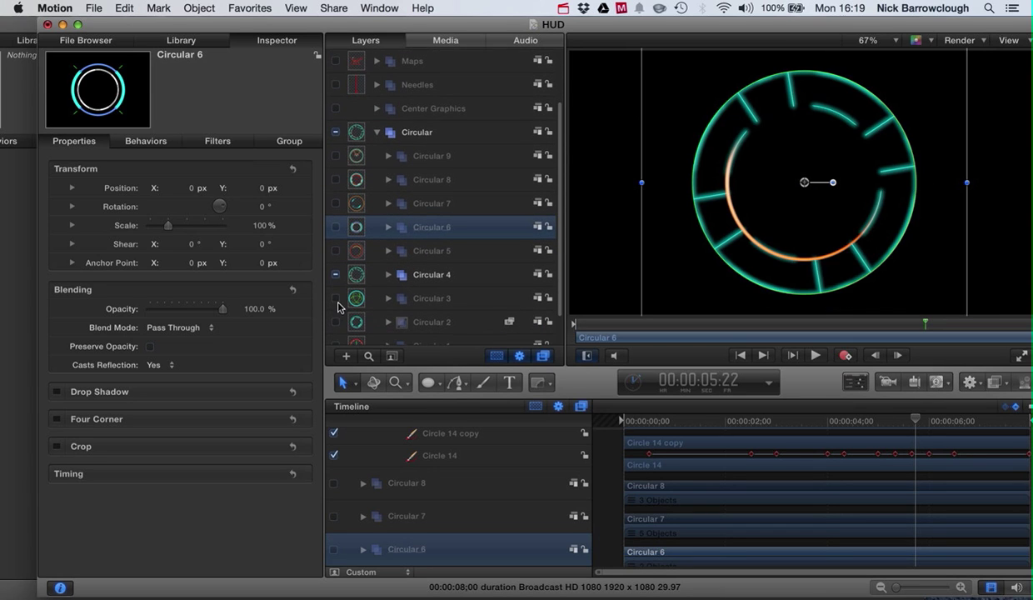
click(336, 300)
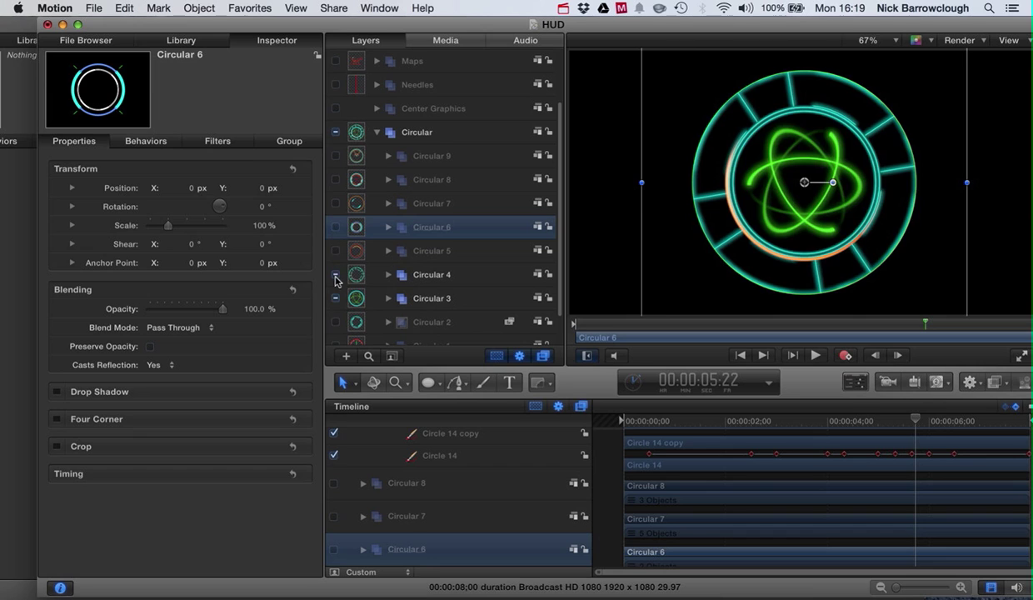
click(335, 276)
click(815, 356)
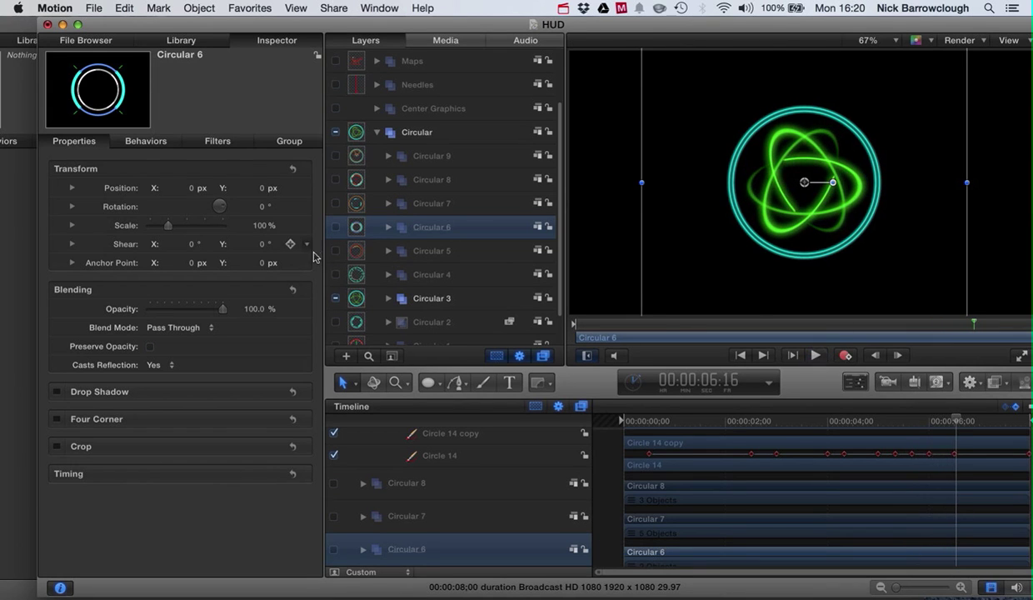
Leave only the Circular 2 segmented ring enabled and preview its animation
click(335, 299)
click(335, 322)
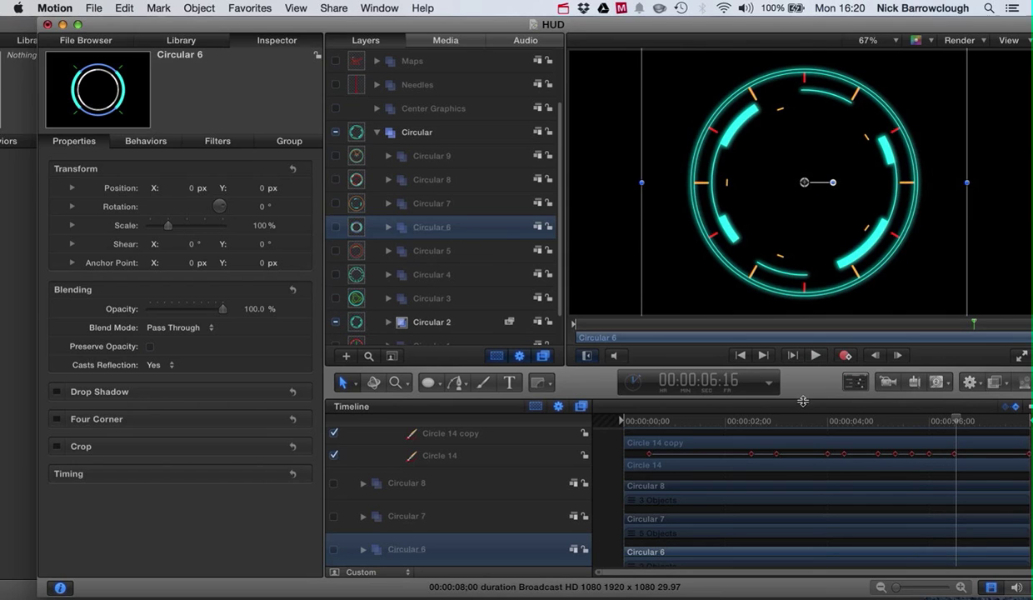
click(817, 357)
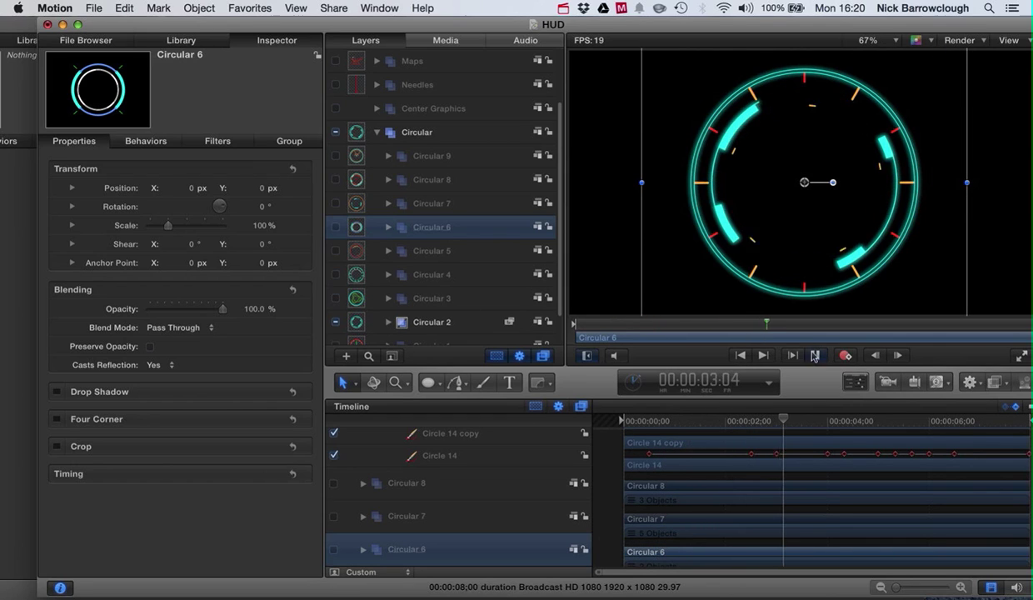
click(815, 354)
Copy the Circular 2 group and paste it into the Untitled 2 watch project
click(359, 323)
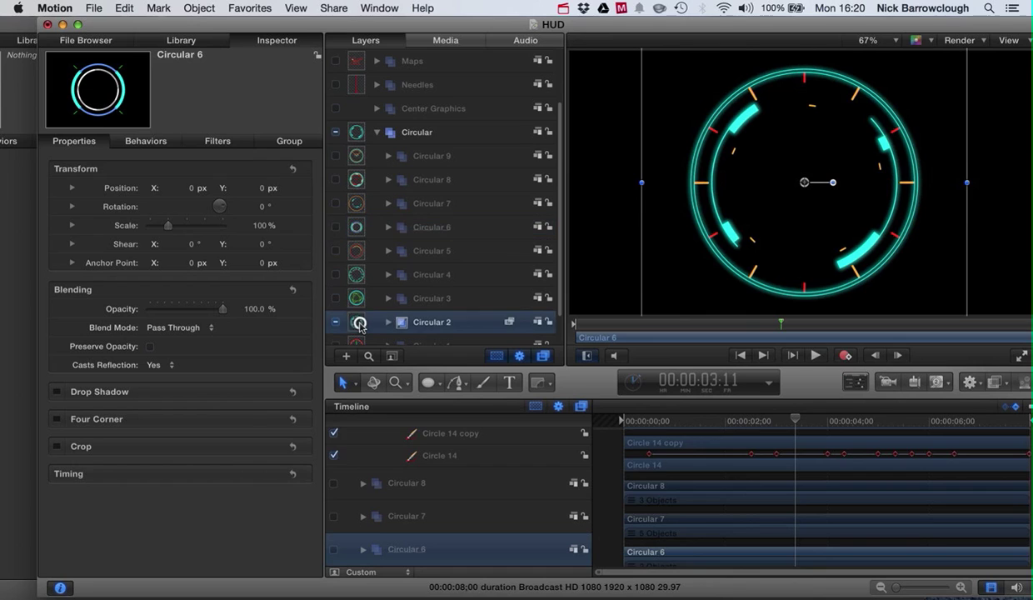
right_click(429, 323)
key(Escape)
click(20, 259)
drag(163, 25, 278, 17)
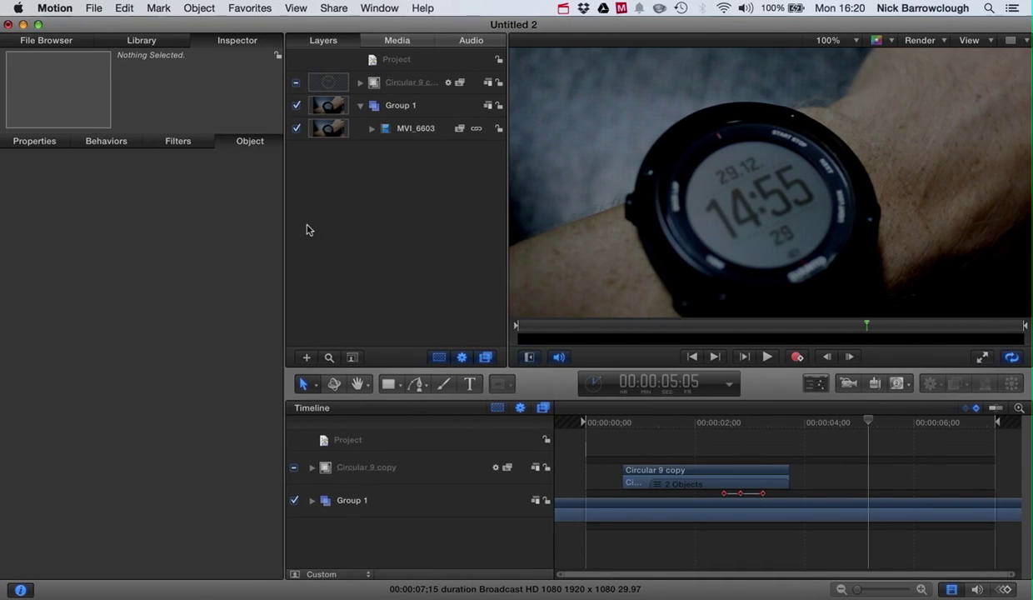
right_click(362, 216)
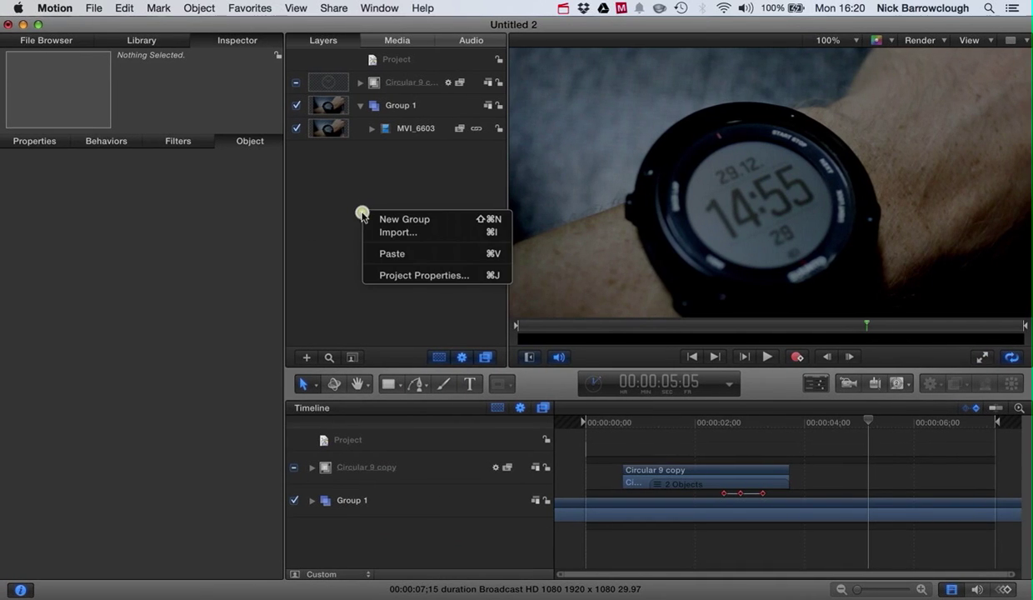
click(392, 254)
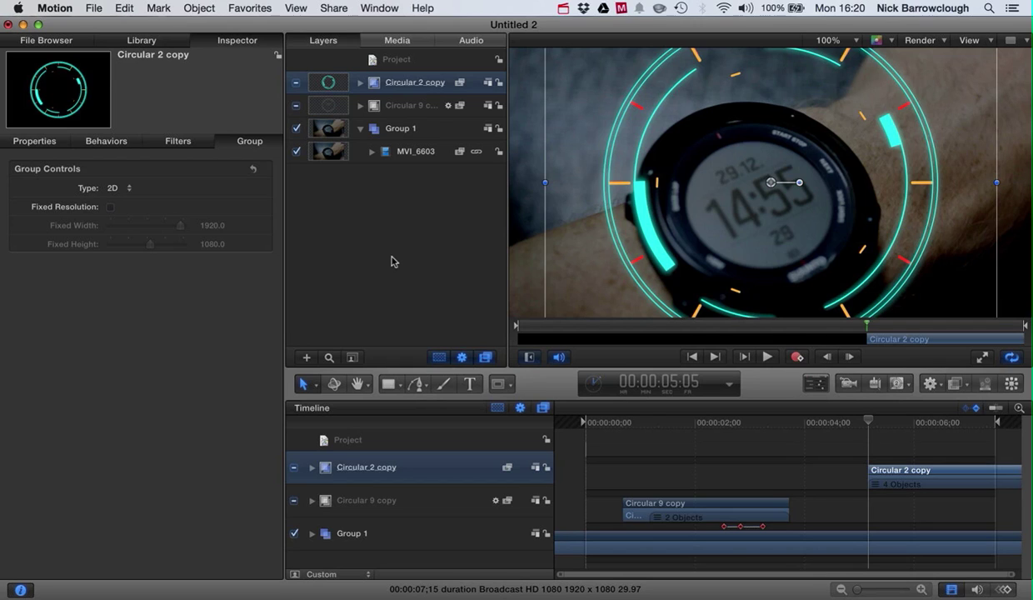
Scale the pasted Circular 2 copy ring down to 64% in the Transform section
click(30, 142)
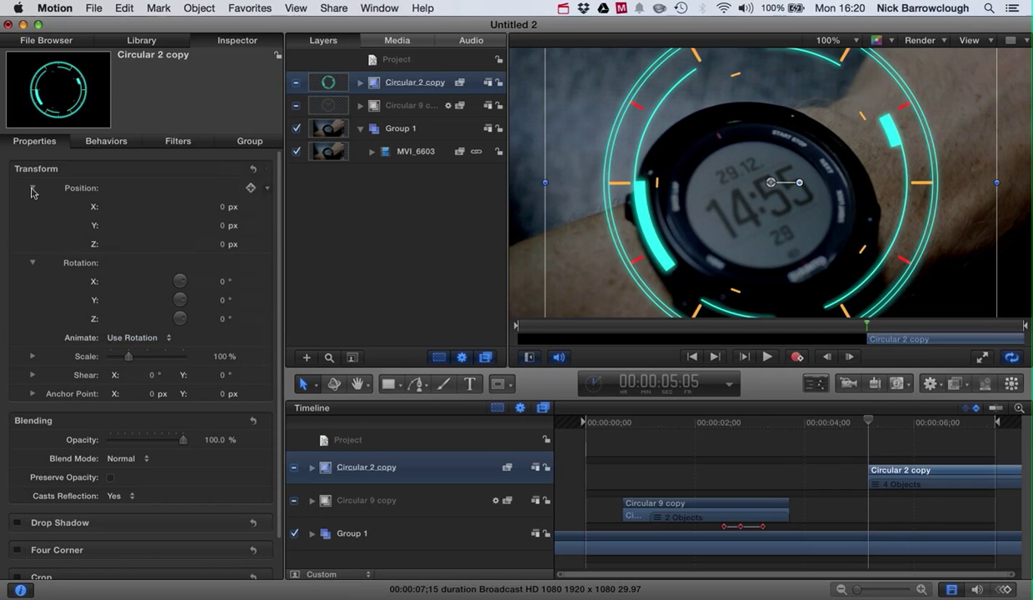
click(31, 187)
click(33, 208)
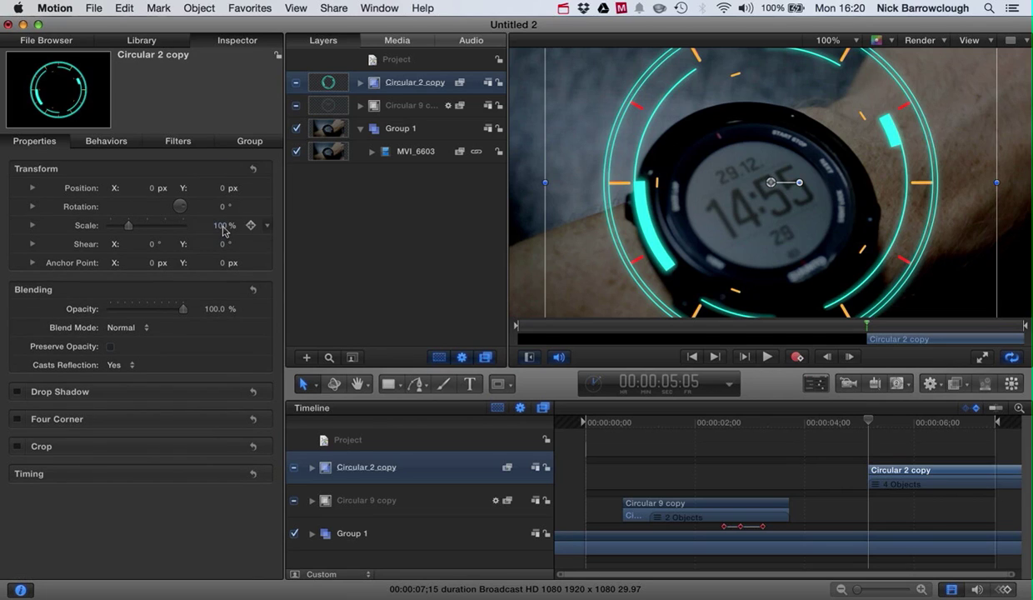
drag(223, 229, 223, 225)
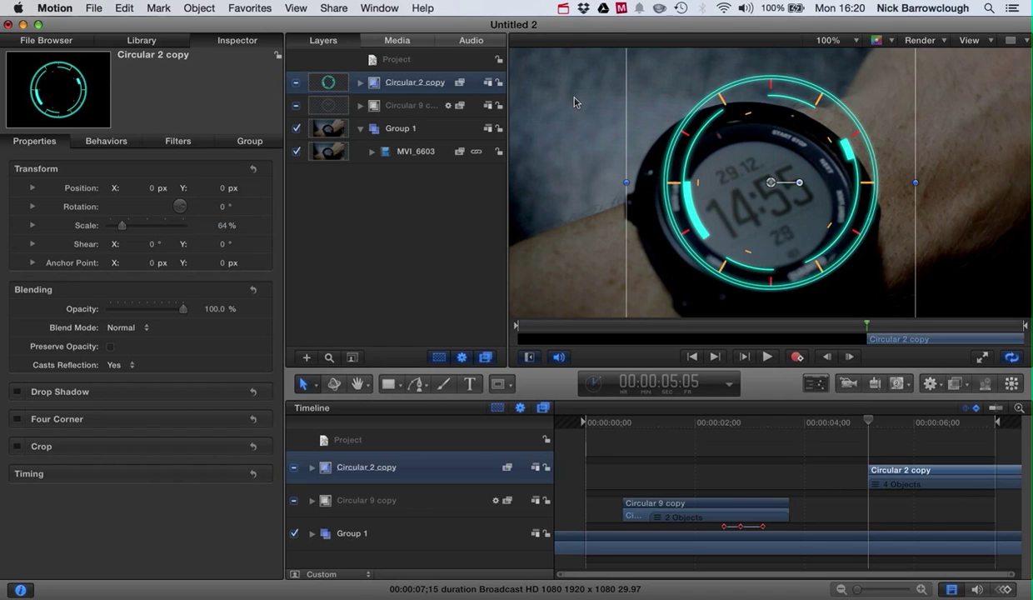
click(562, 10)
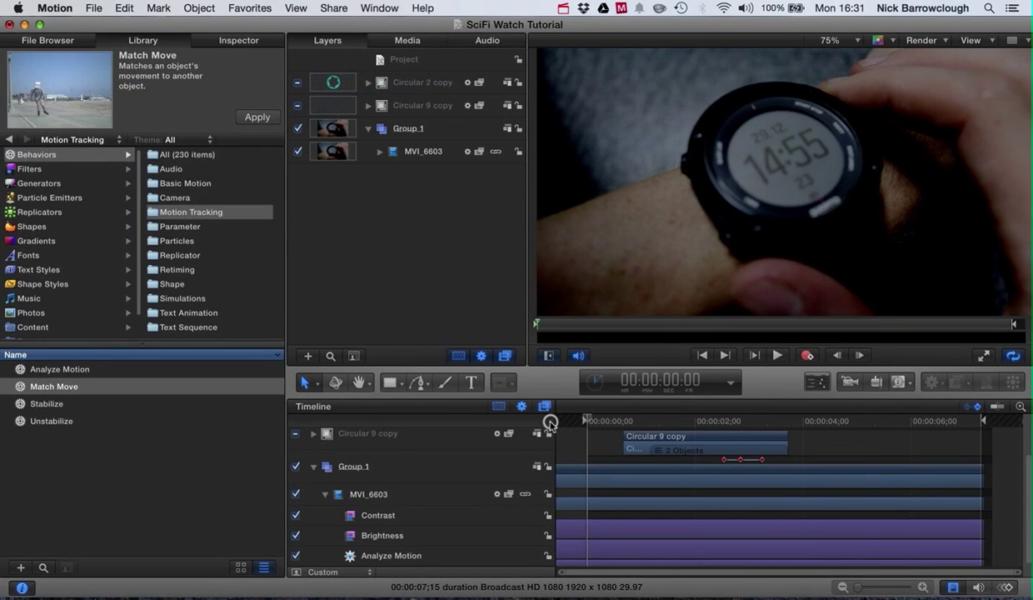
click(778, 356)
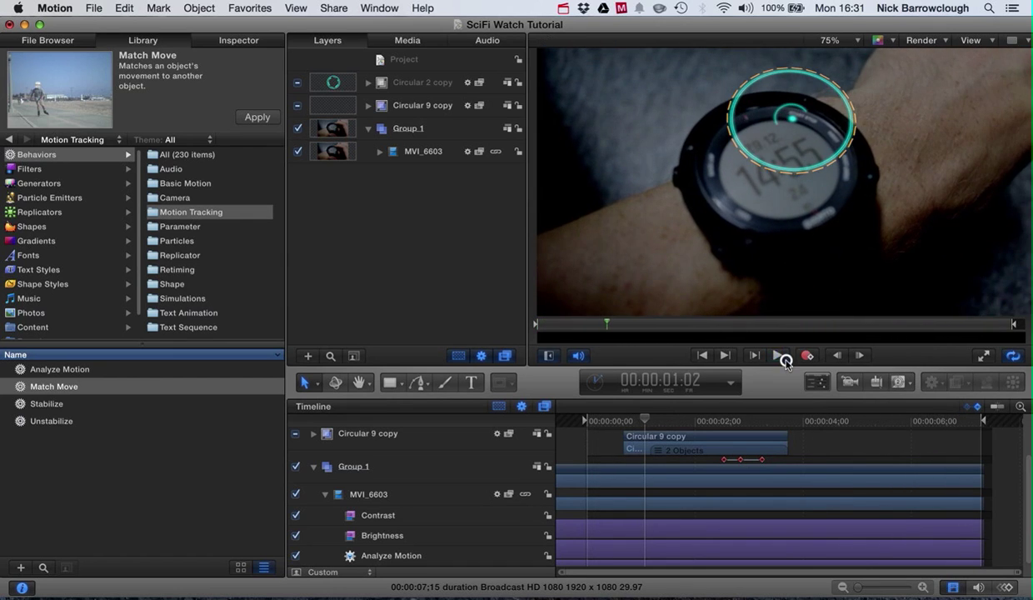
click(779, 356)
drag(653, 417, 953, 422)
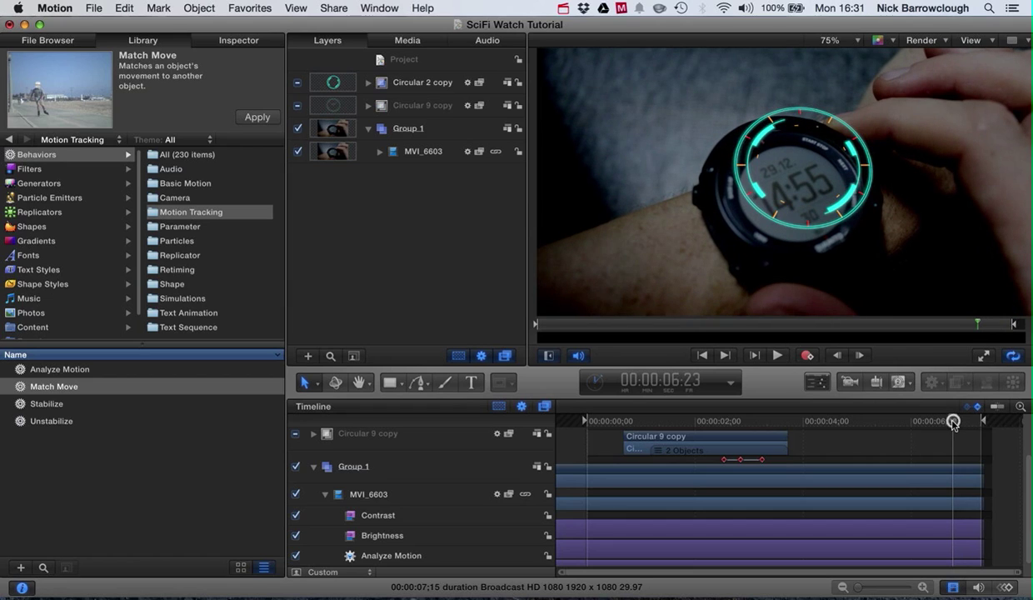
At the clip's end, keyframe Circular 2 copy's Scale to 0% and check the shrink
click(413, 86)
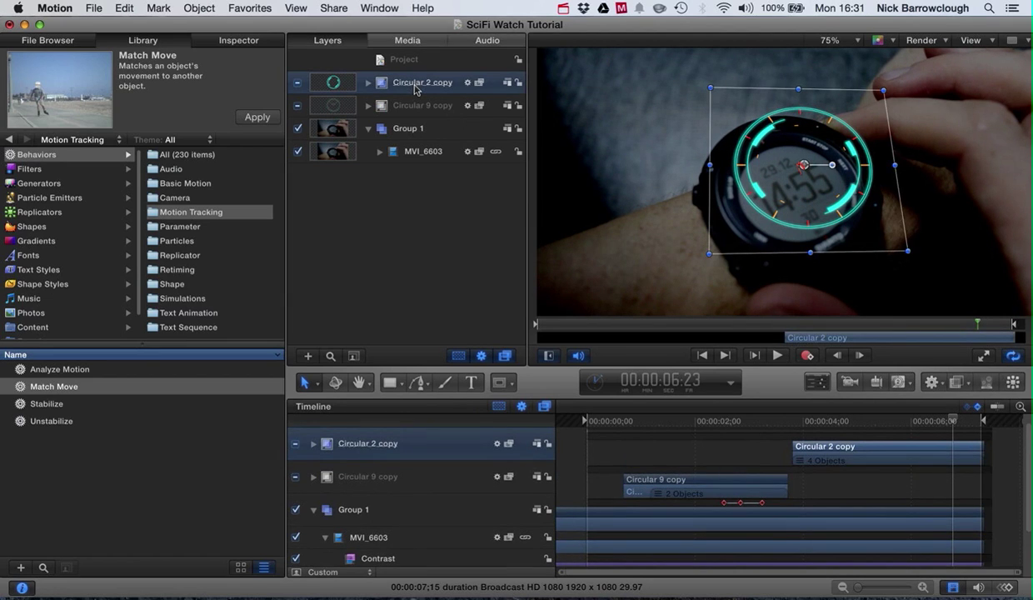
click(51, 42)
click(228, 39)
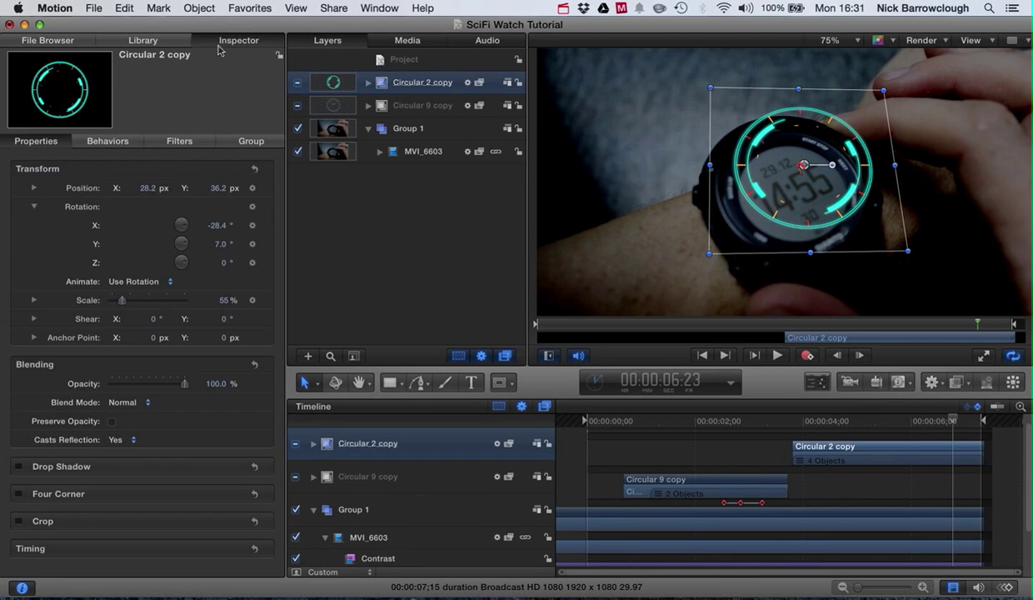
click(34, 207)
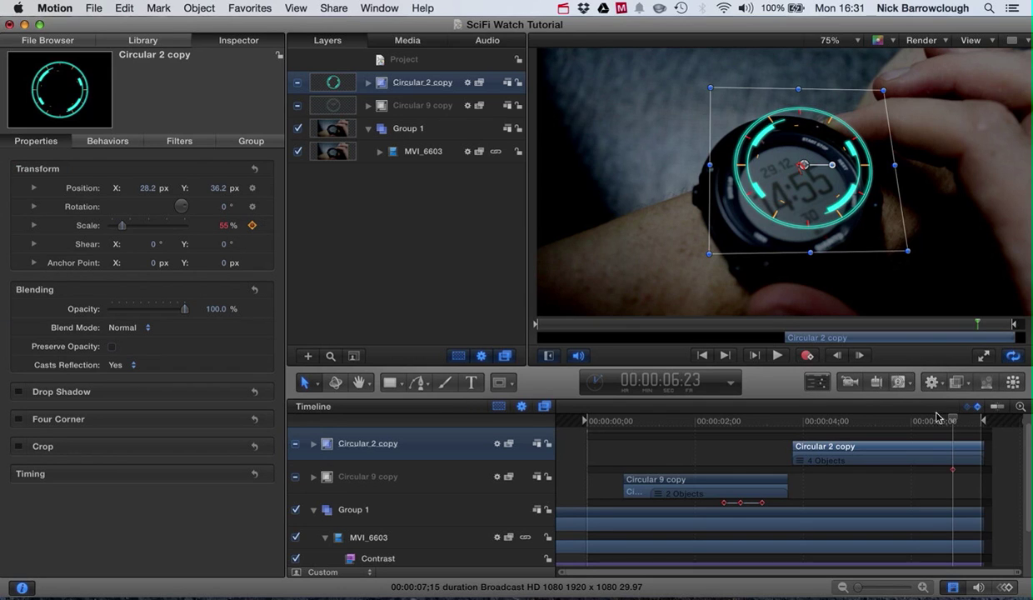
drag(954, 425, 982, 425)
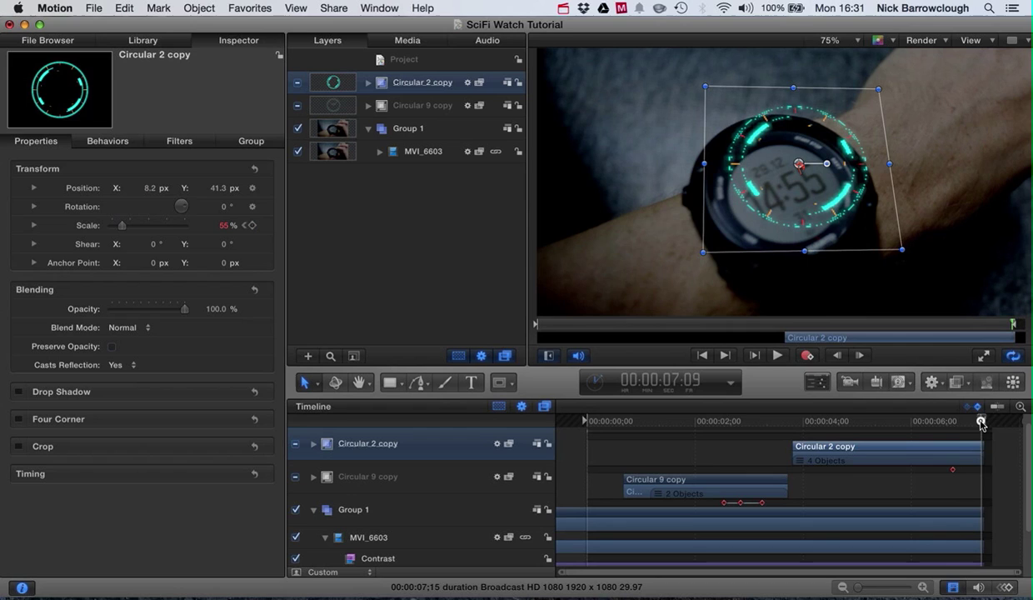
click(225, 226)
text(0)
key(Return)
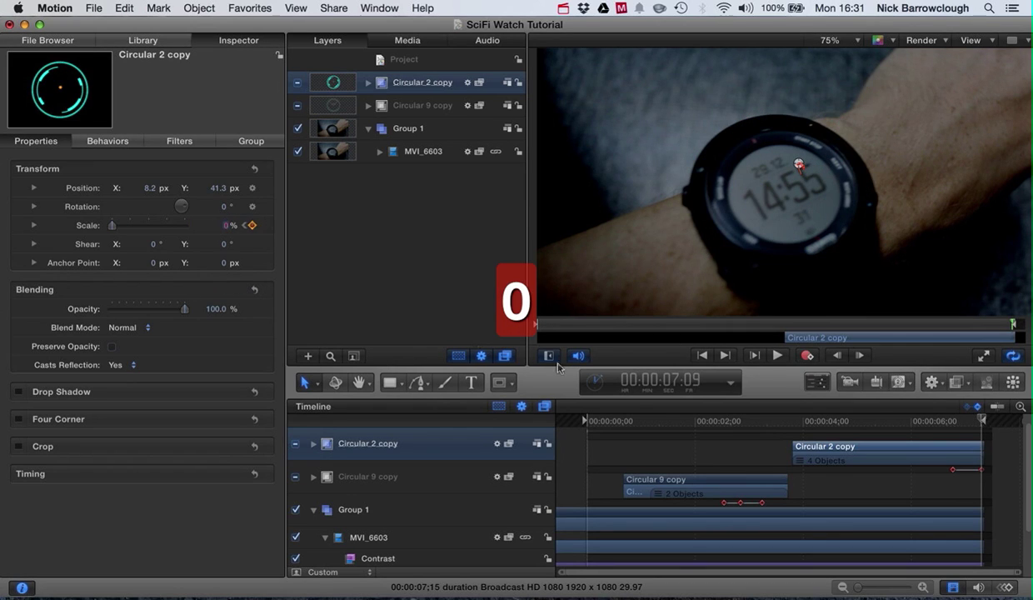
drag(980, 421, 793, 425)
click(486, 276)
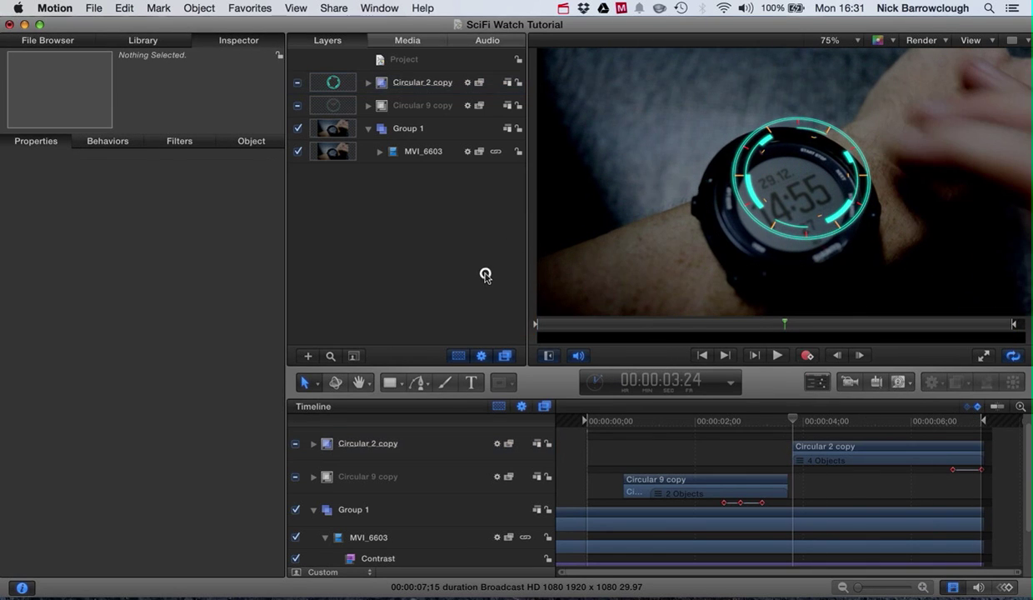
click(779, 355)
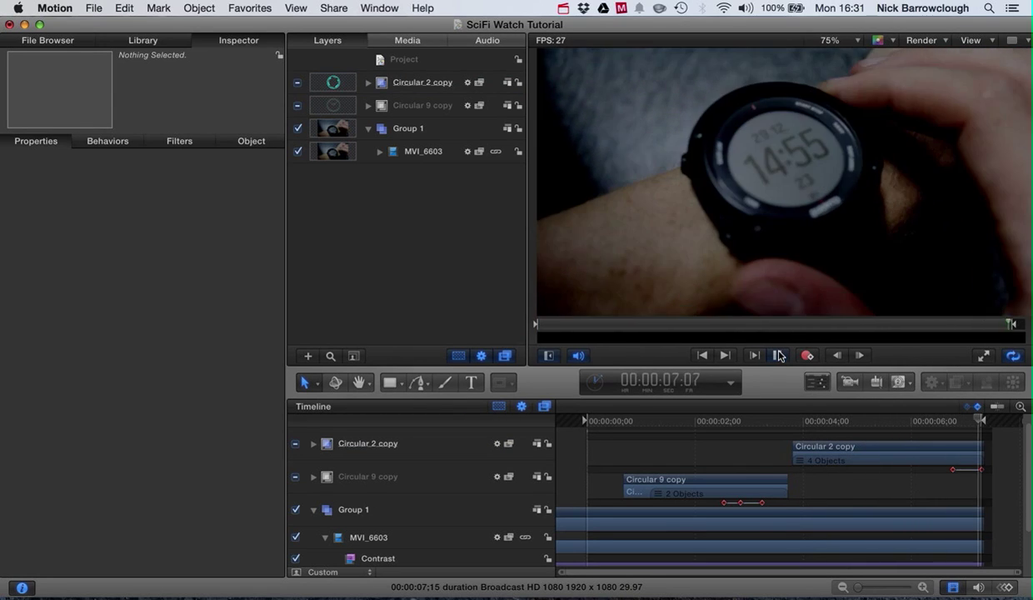
click(778, 355)
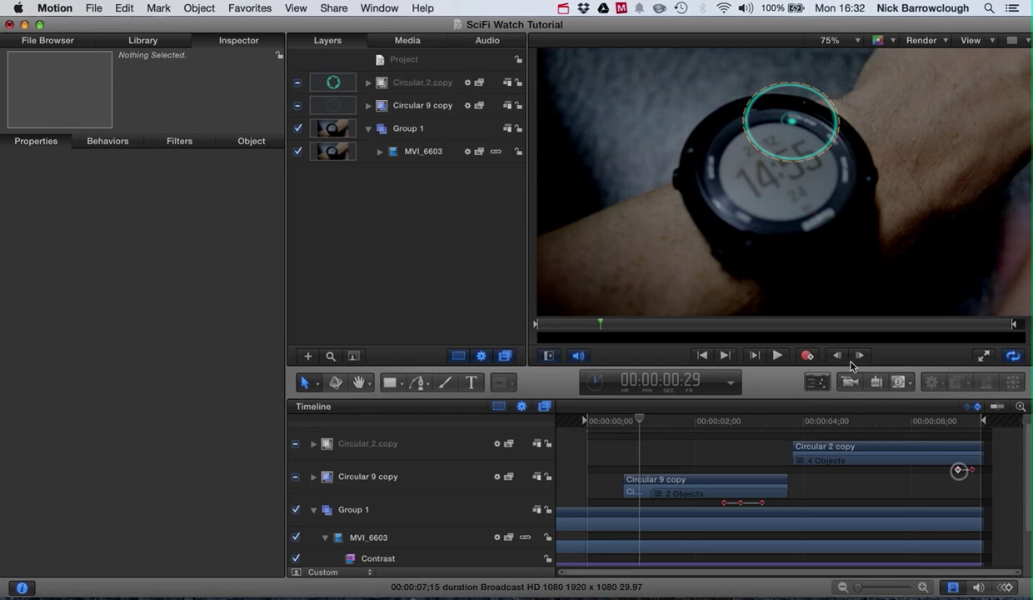
drag(827, 421, 854, 421)
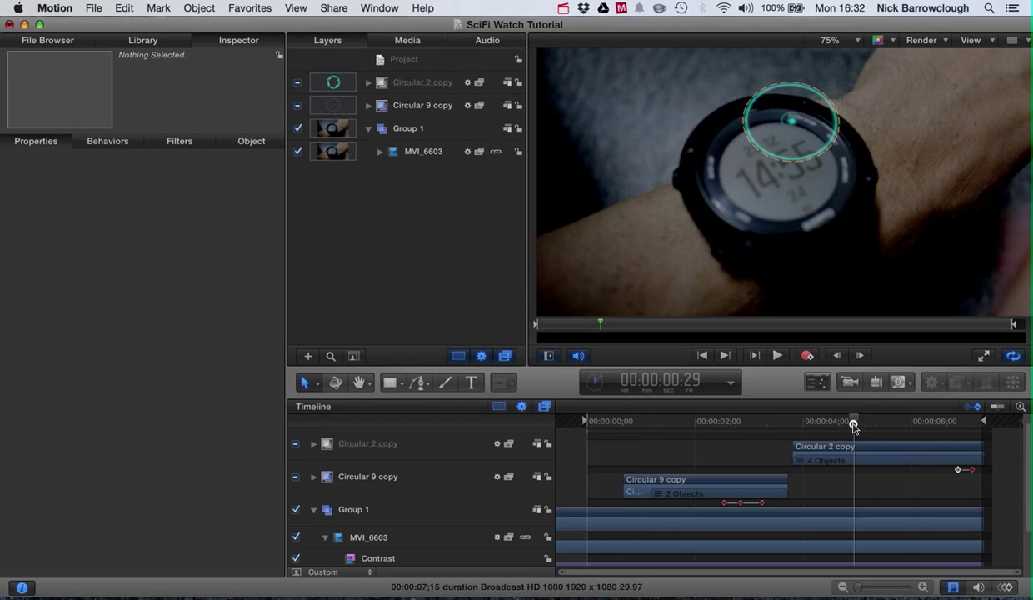
click(774, 354)
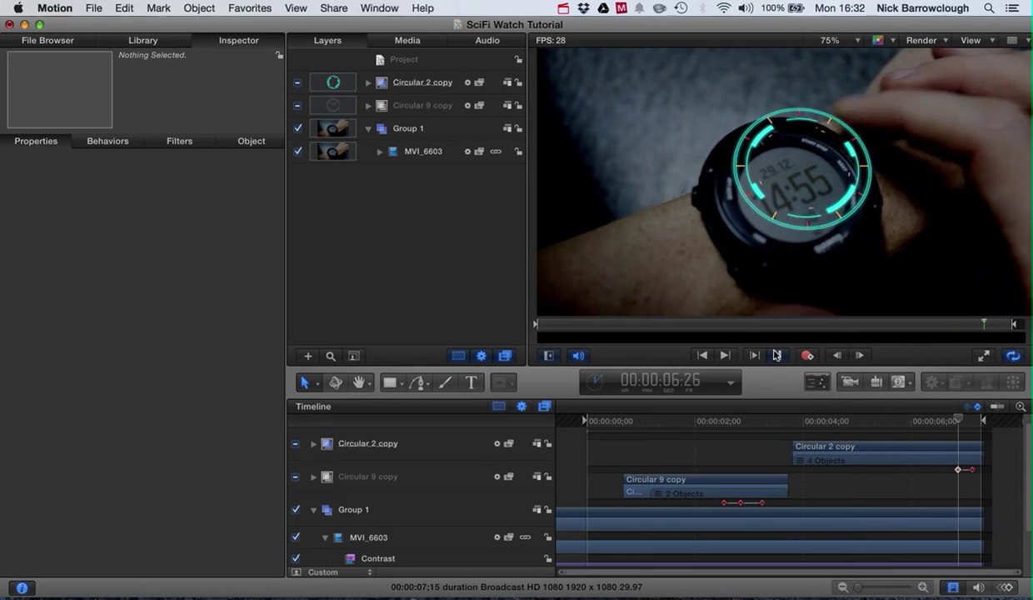
click(774, 354)
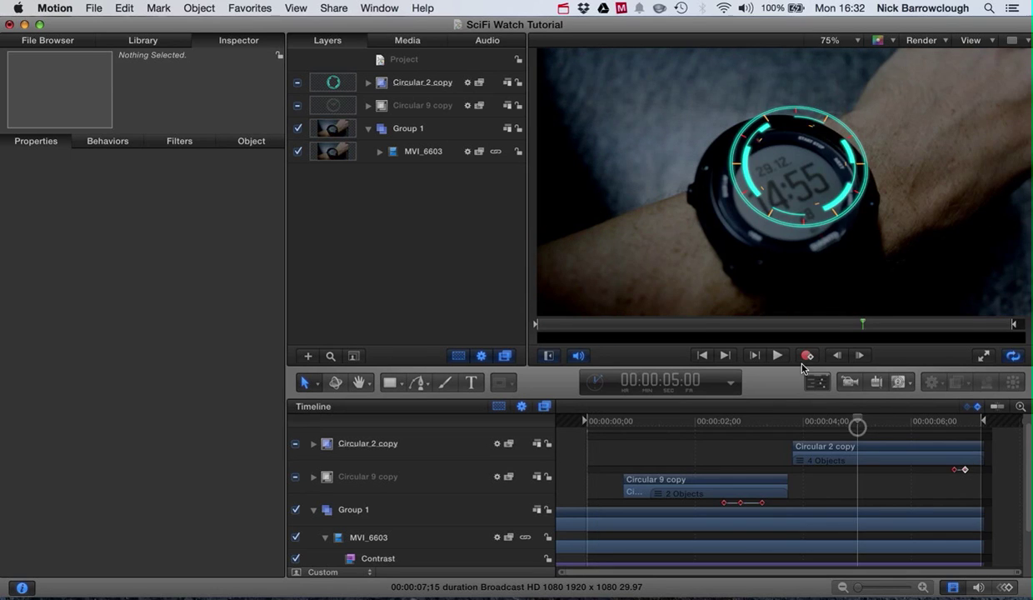
click(776, 355)
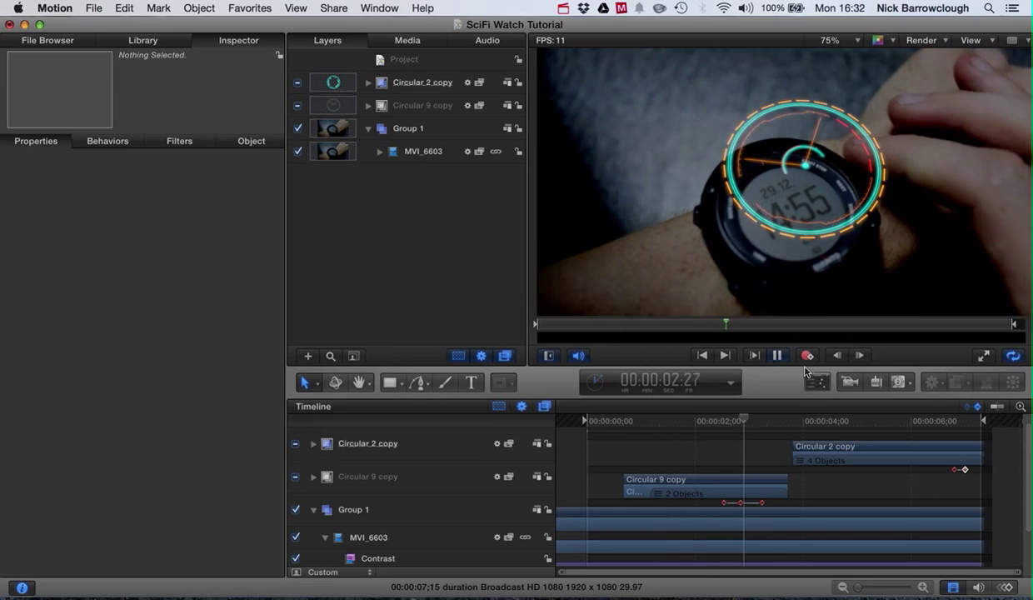
click(777, 355)
click(838, 422)
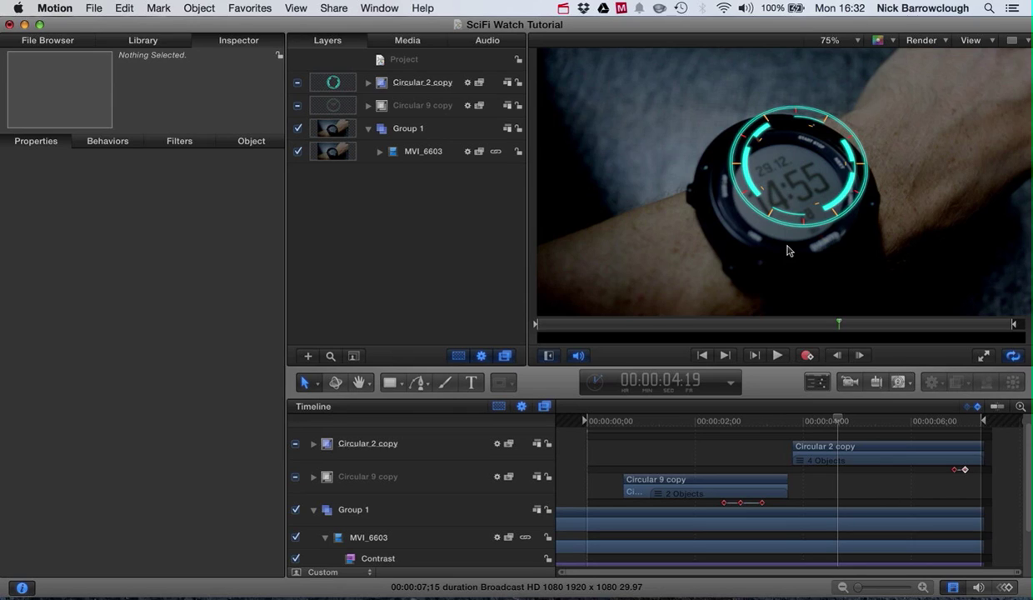
click(563, 9)
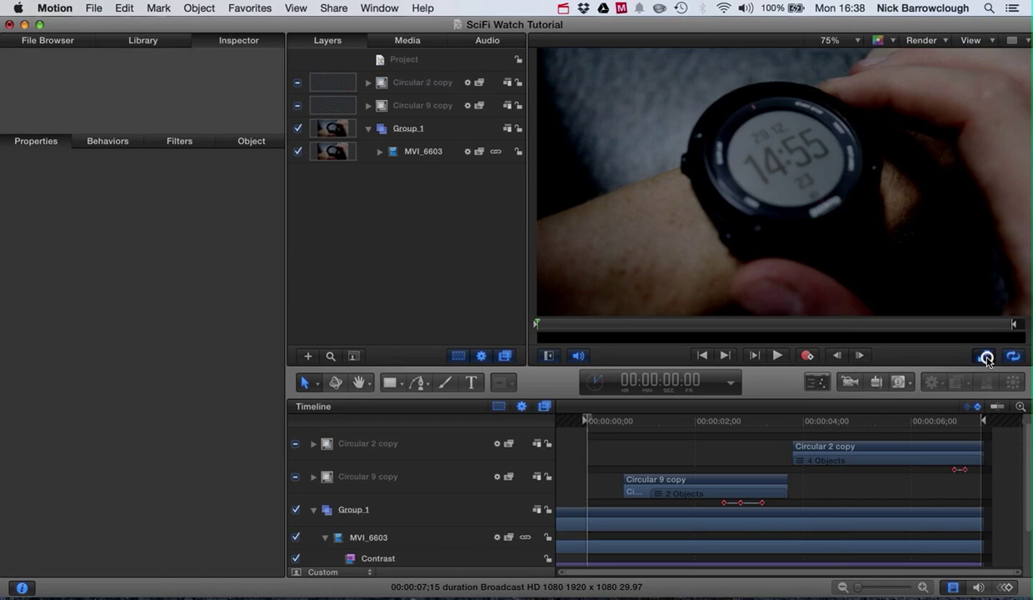
click(983, 355)
click(840, 44)
click(830, 73)
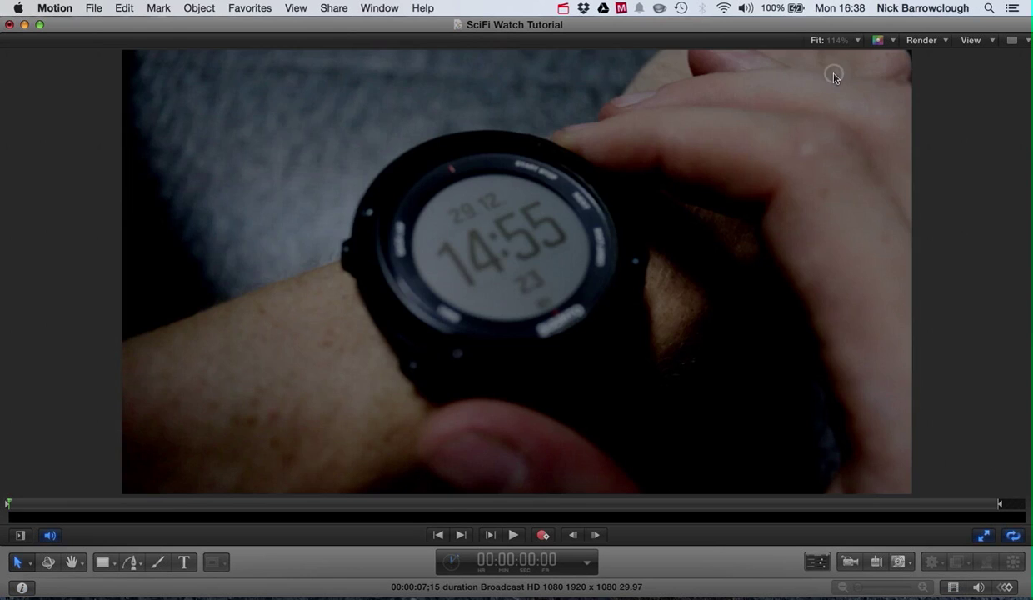
click(514, 536)
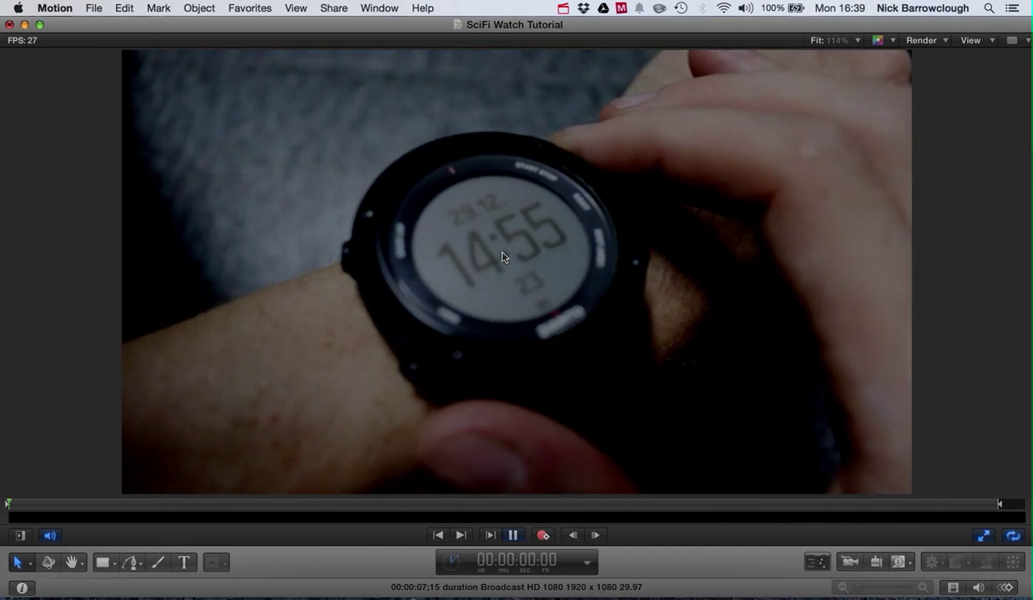
click(512, 535)
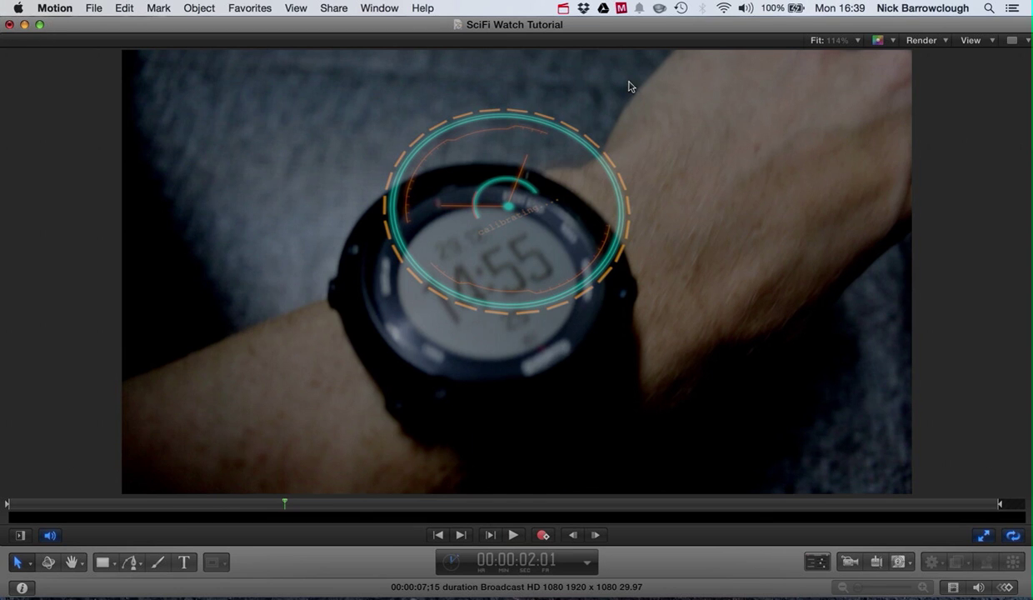
click(984, 536)
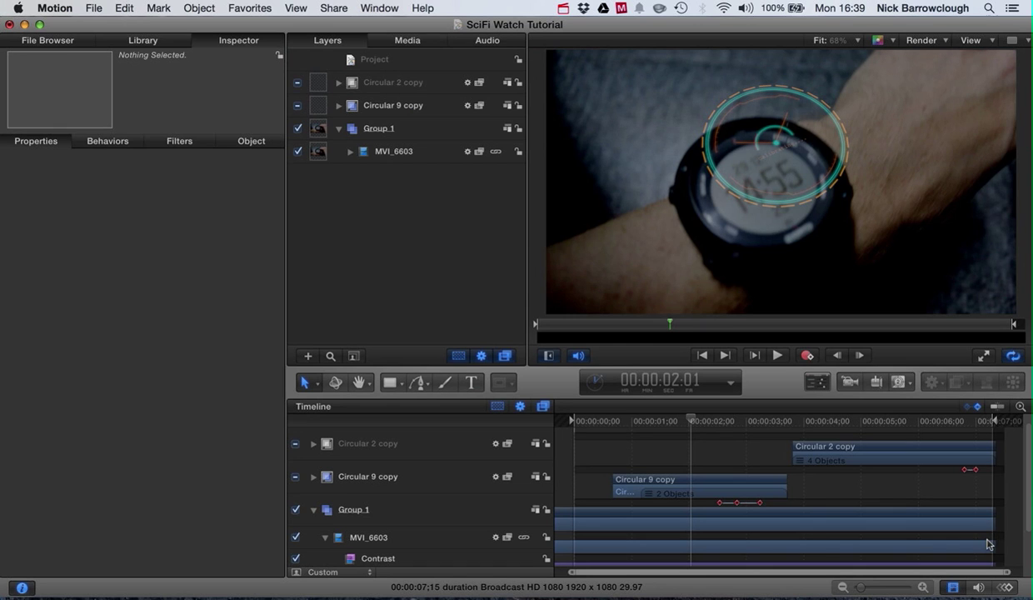
Restore the Motion window to full screen and collapse the Circular group in the HUD project's layers
drag(747, 25, 892, 25)
double_click(891, 25)
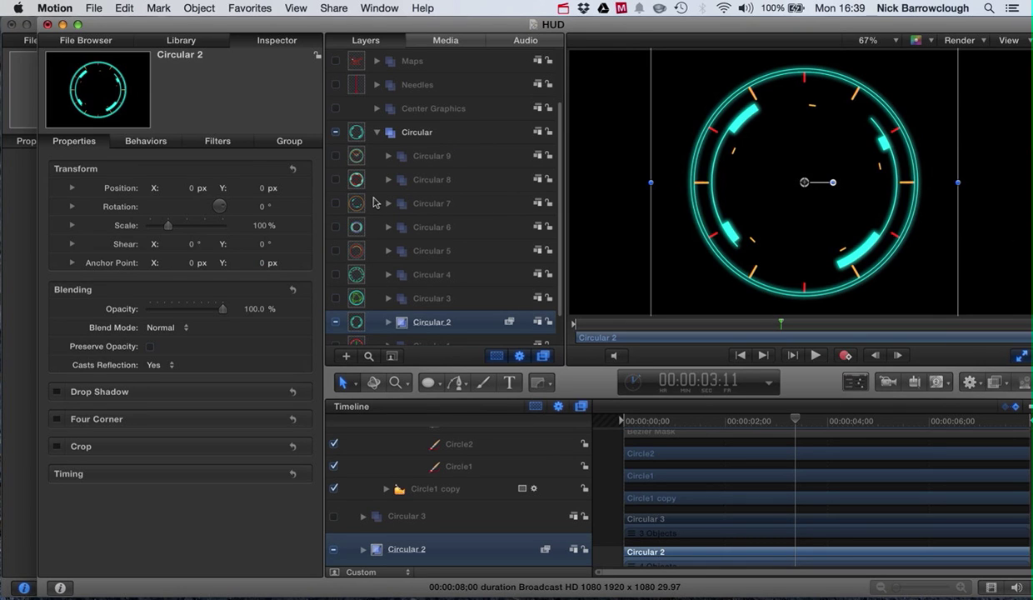
click(377, 132)
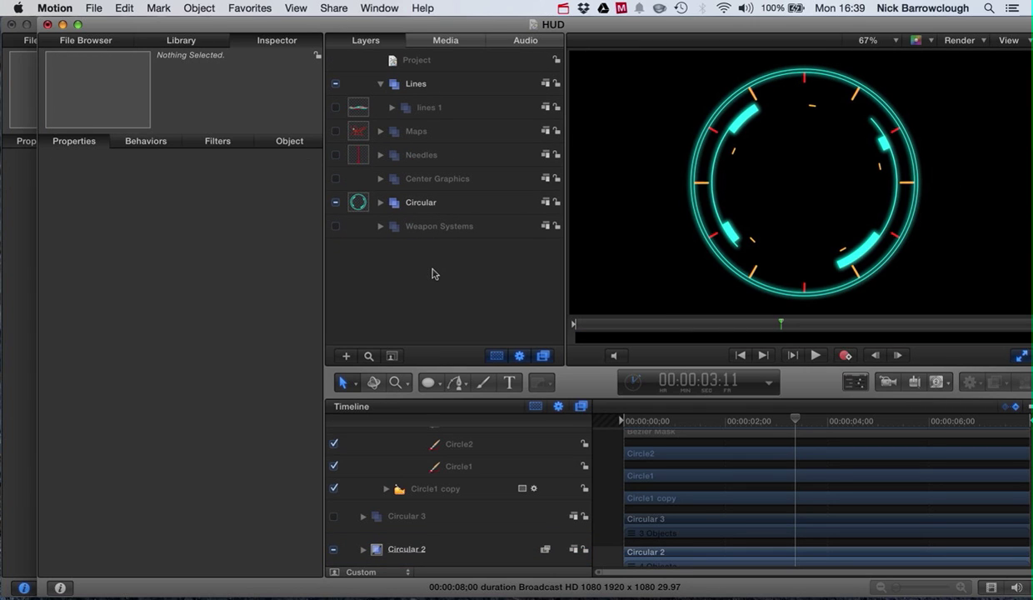